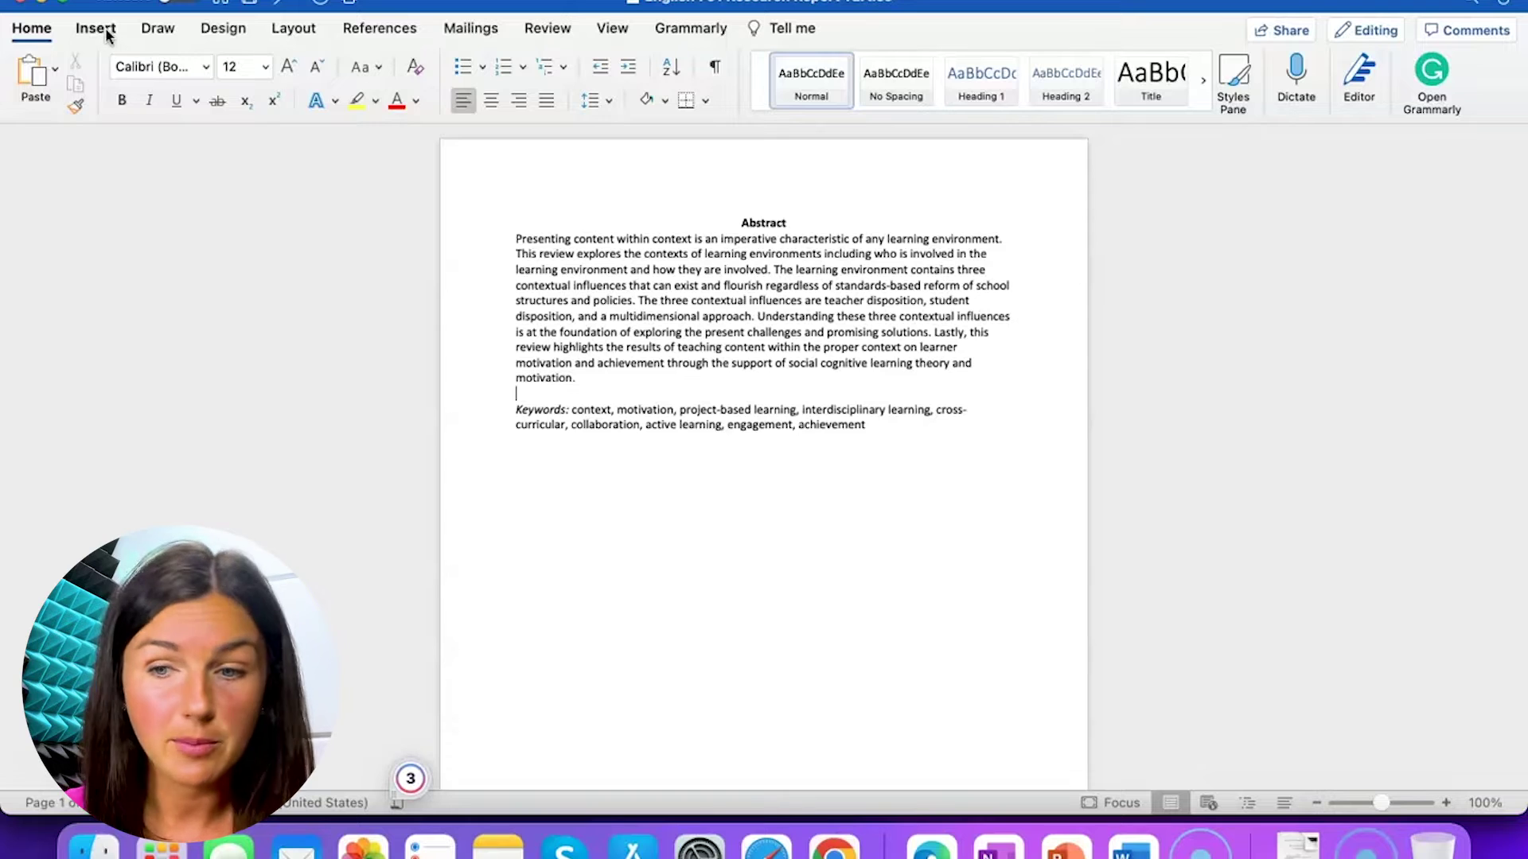
Step: Try inserting a picture from the Photo Browser, then deny Word access to the photo library
{"action": "left_click", "coordinate": [103, 30]}
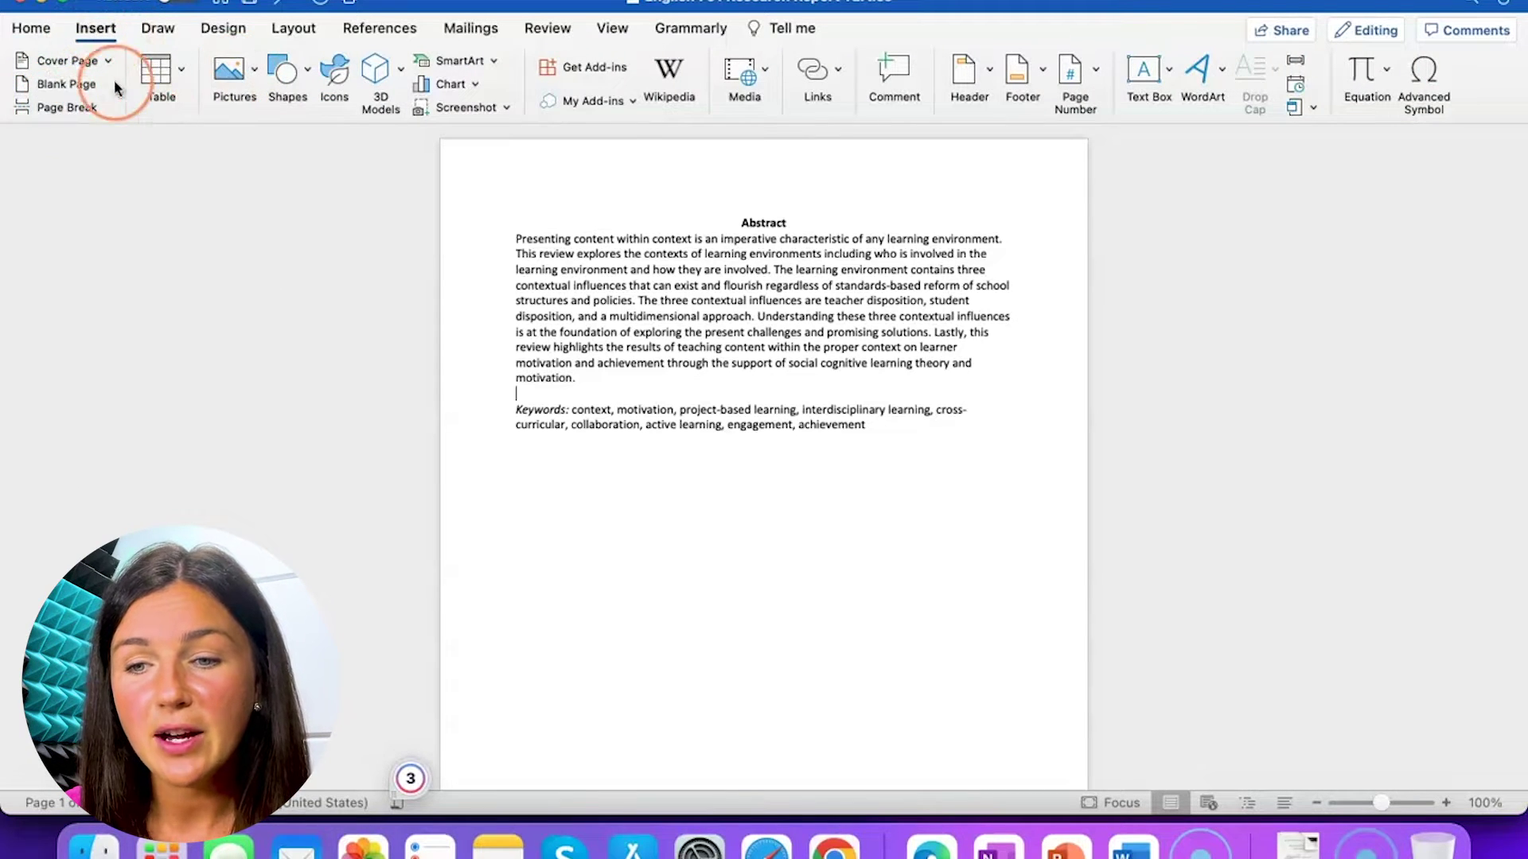
{"action": "left_click", "coordinate": [247, 75]}
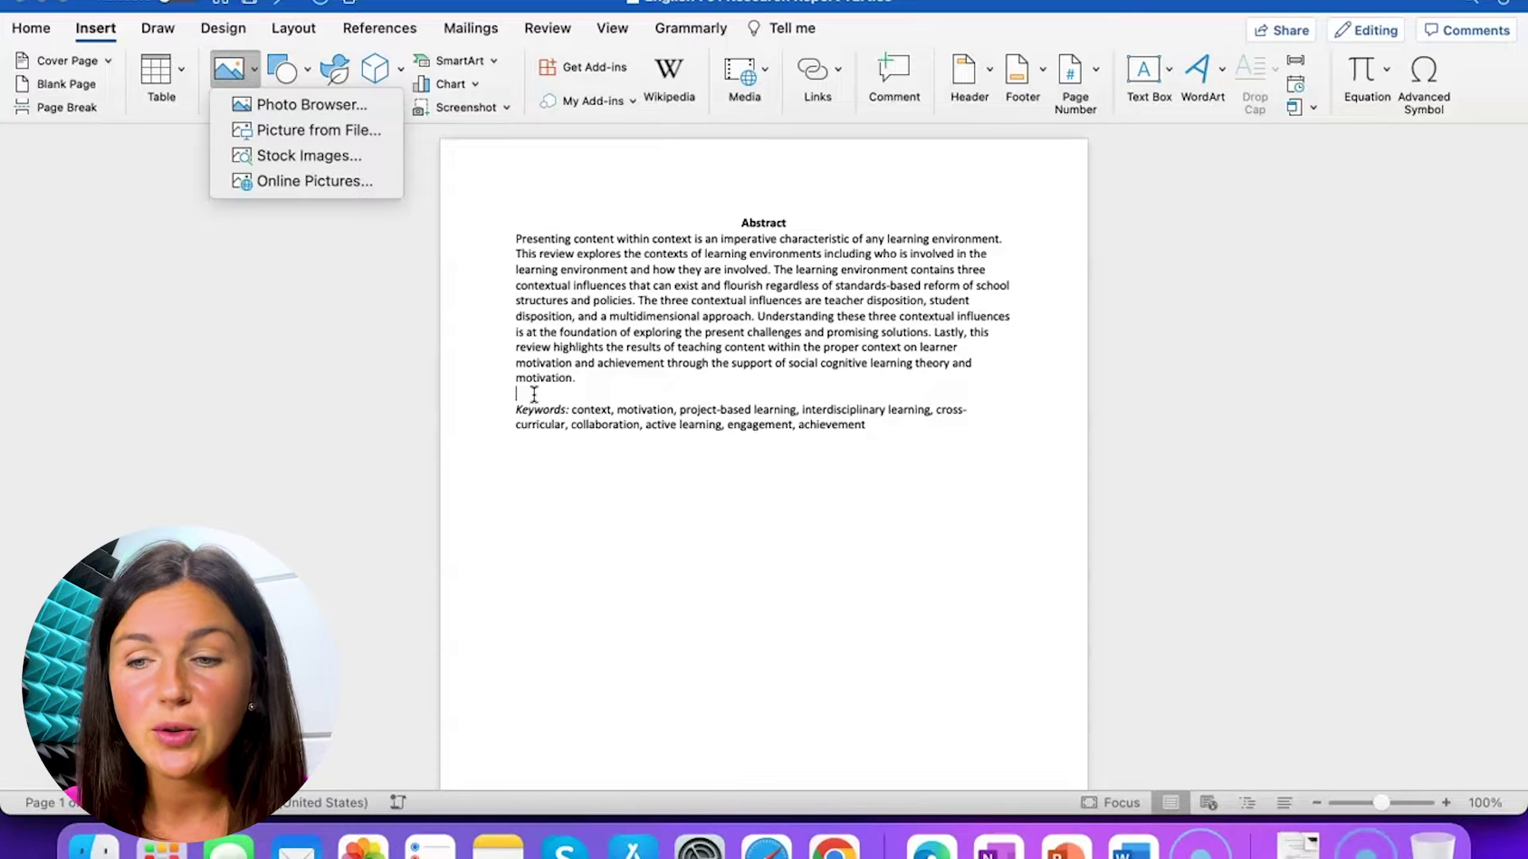
{"action": "left_click", "coordinate": [332, 112]}
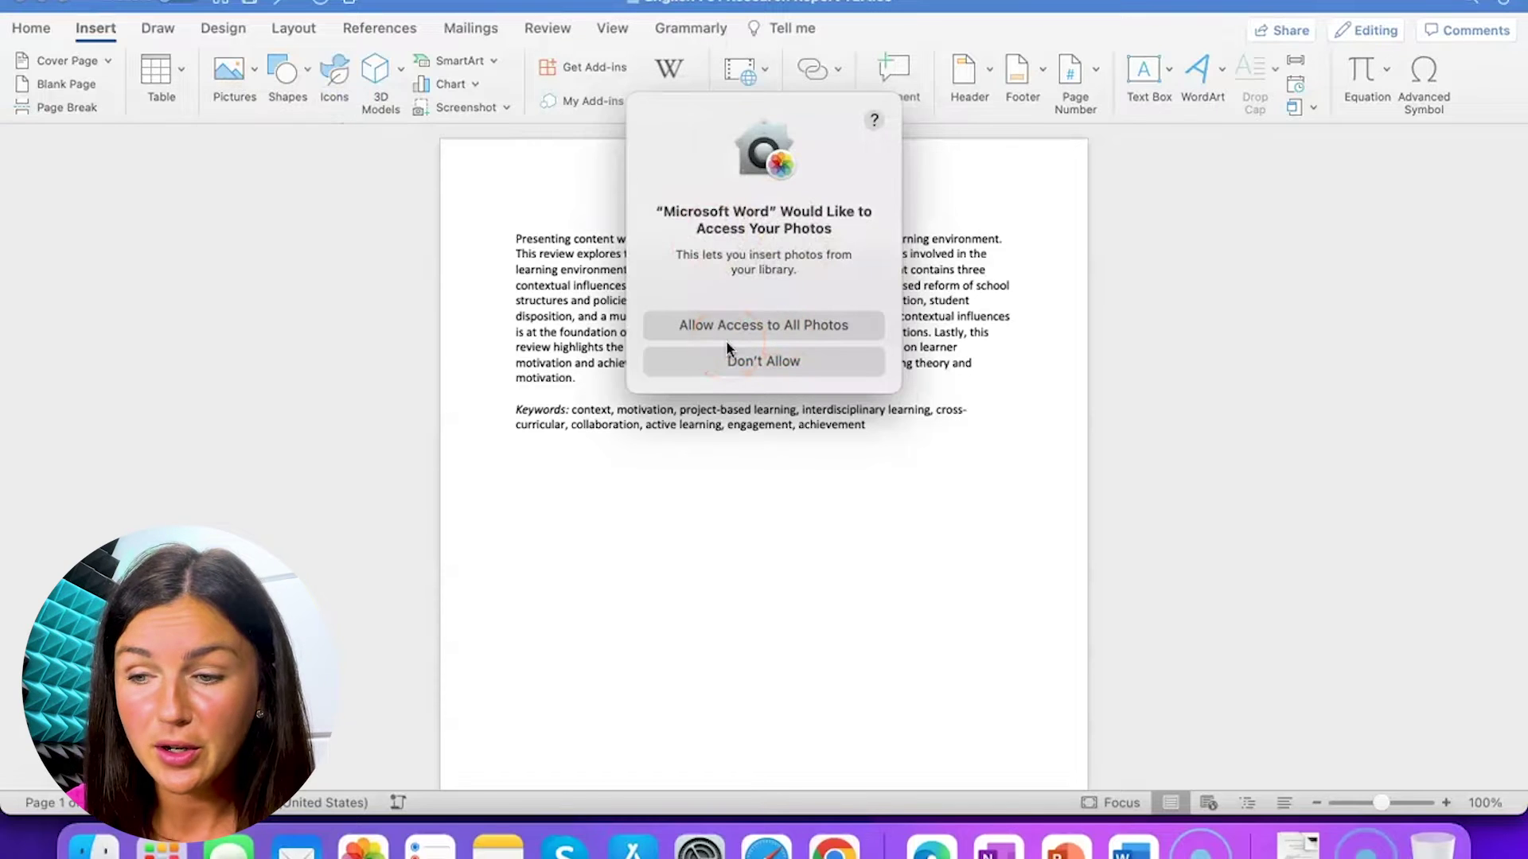
{"action": "left_click", "coordinate": [768, 327]}
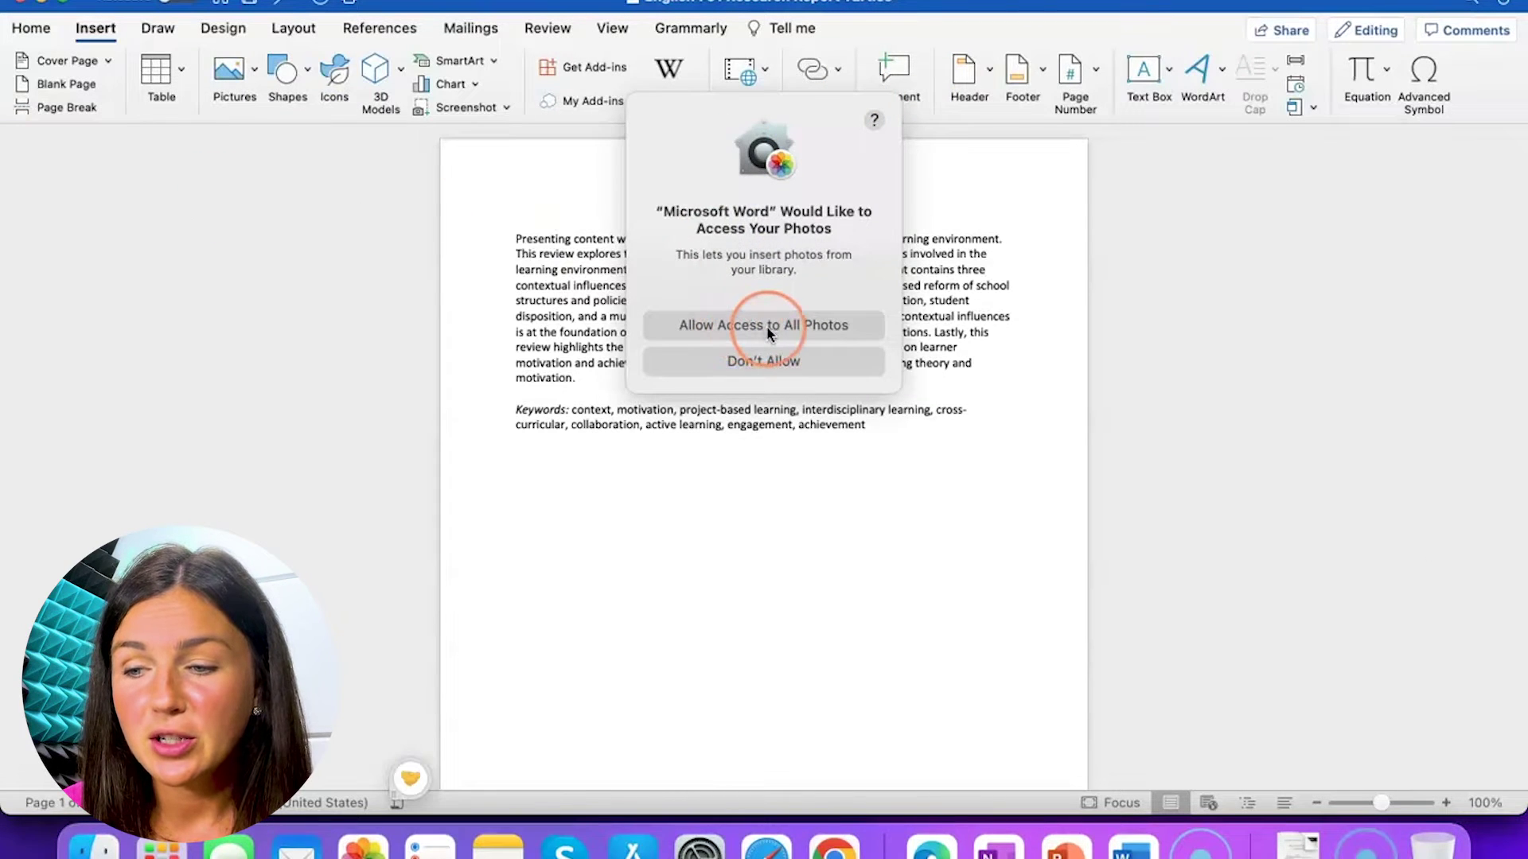
{"action": "left_click", "coordinate": [753, 360]}
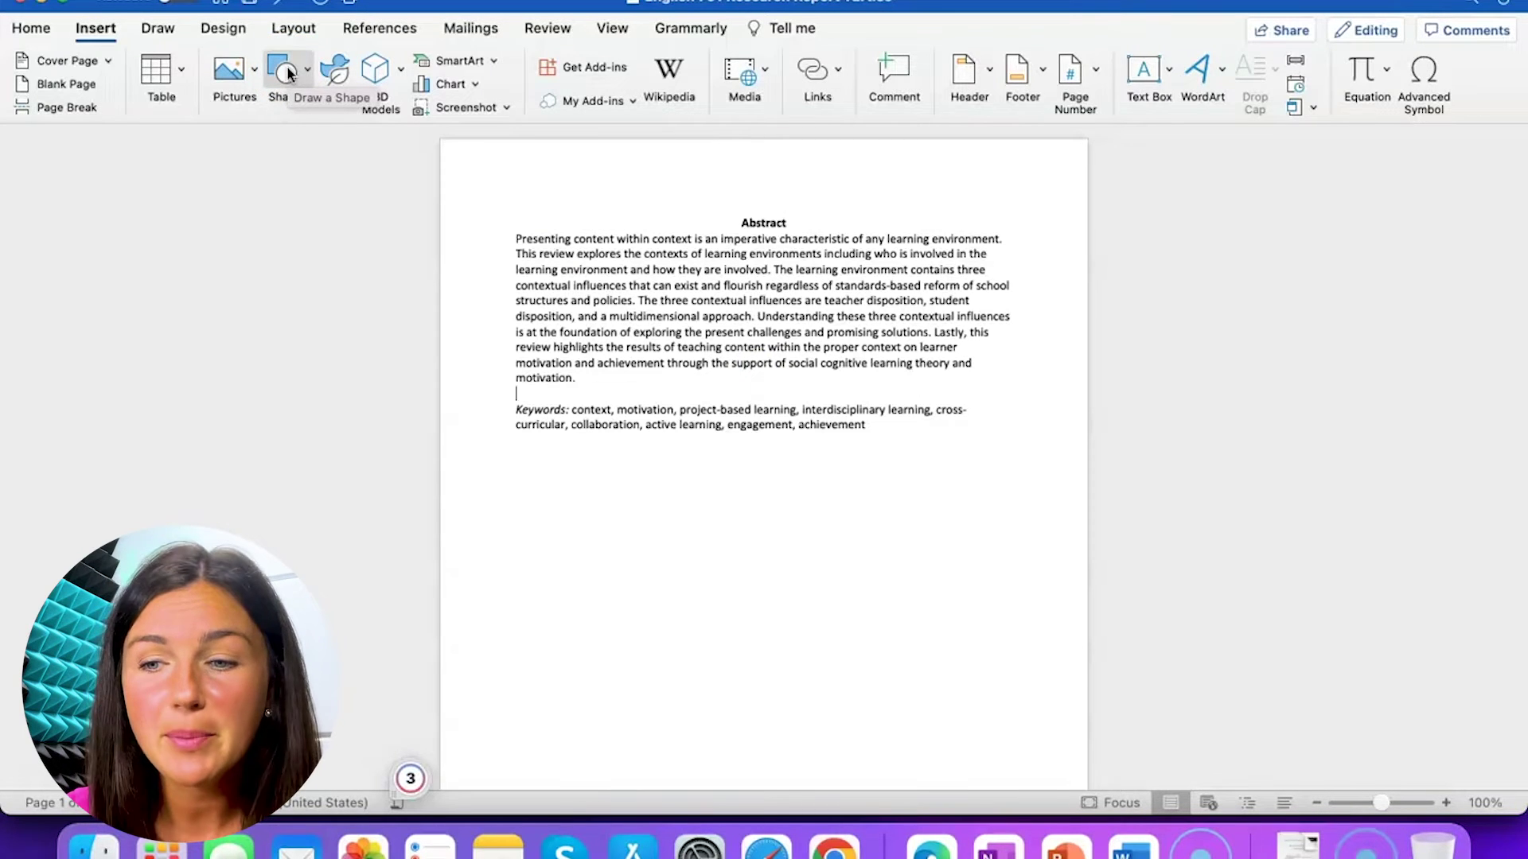
Step: Open the Stock Images library and search for 'flower'
{"action": "left_click", "coordinate": [235, 70]}
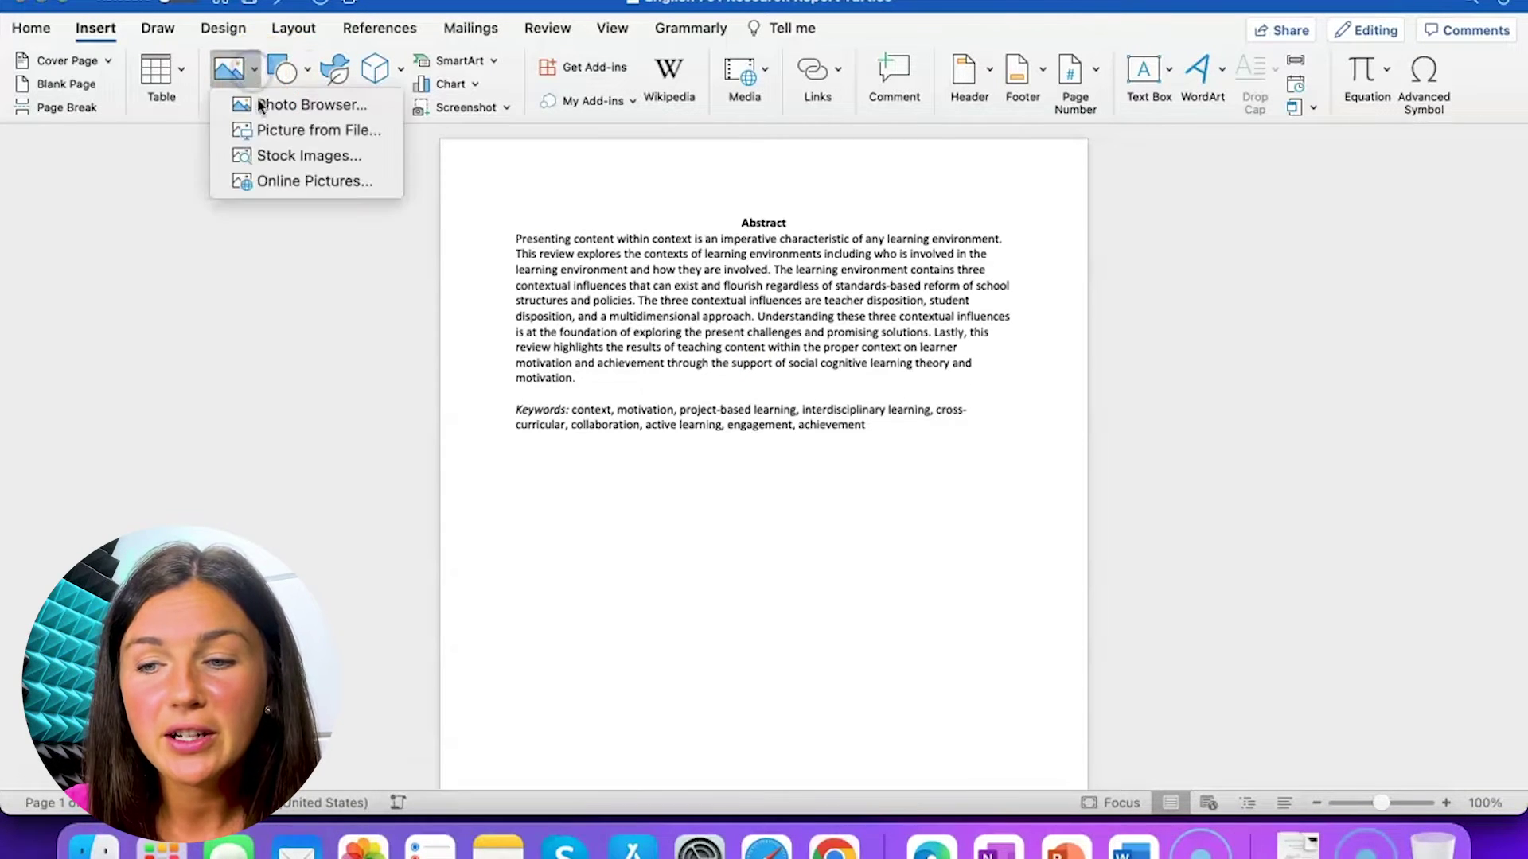
{"action": "left_click", "coordinate": [284, 167]}
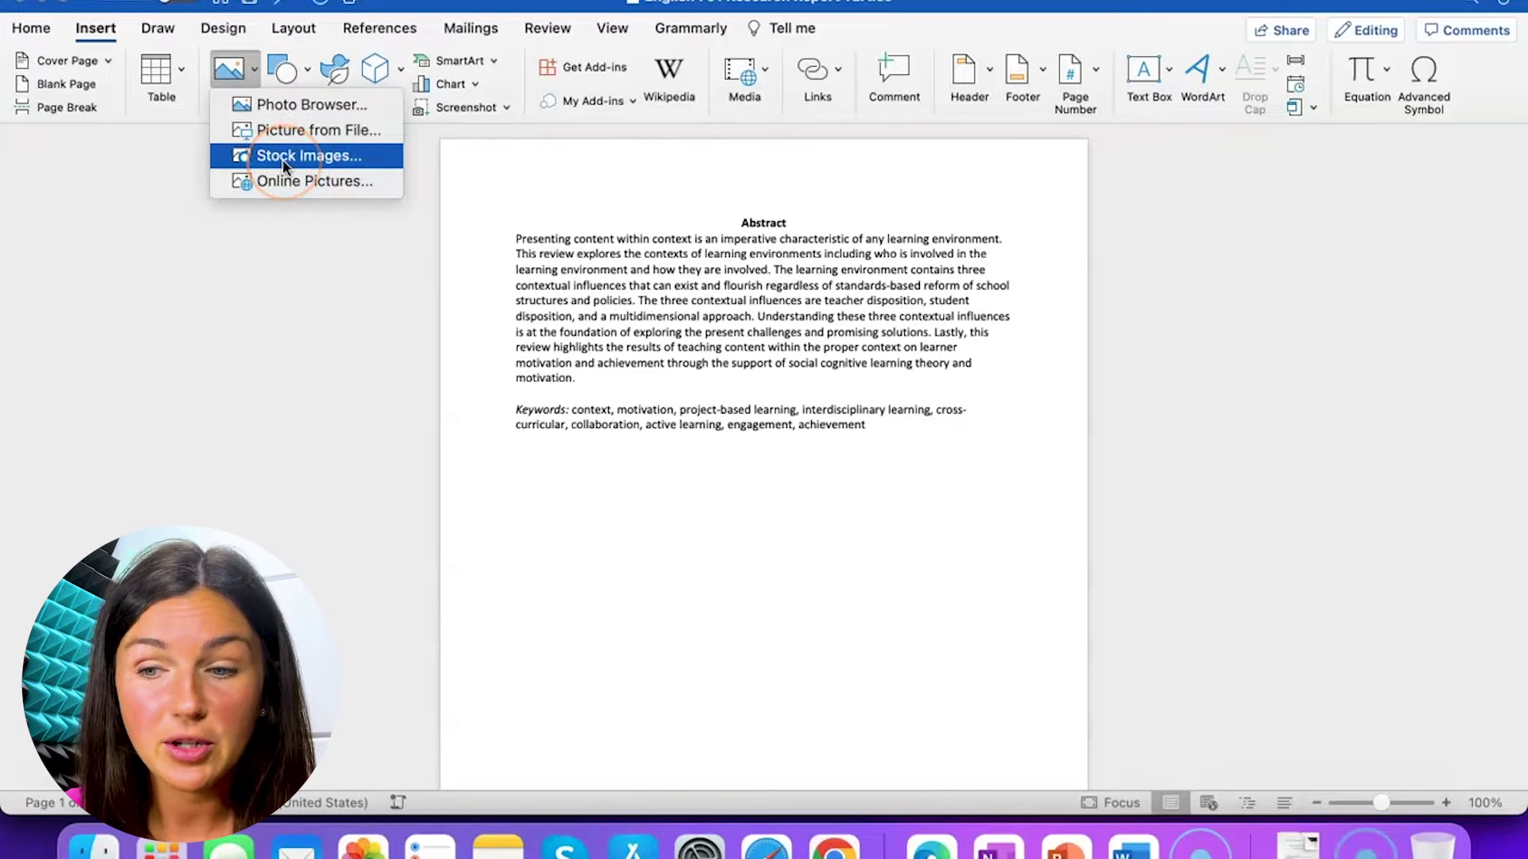
{"action": "left_click", "coordinate": [284, 163]}
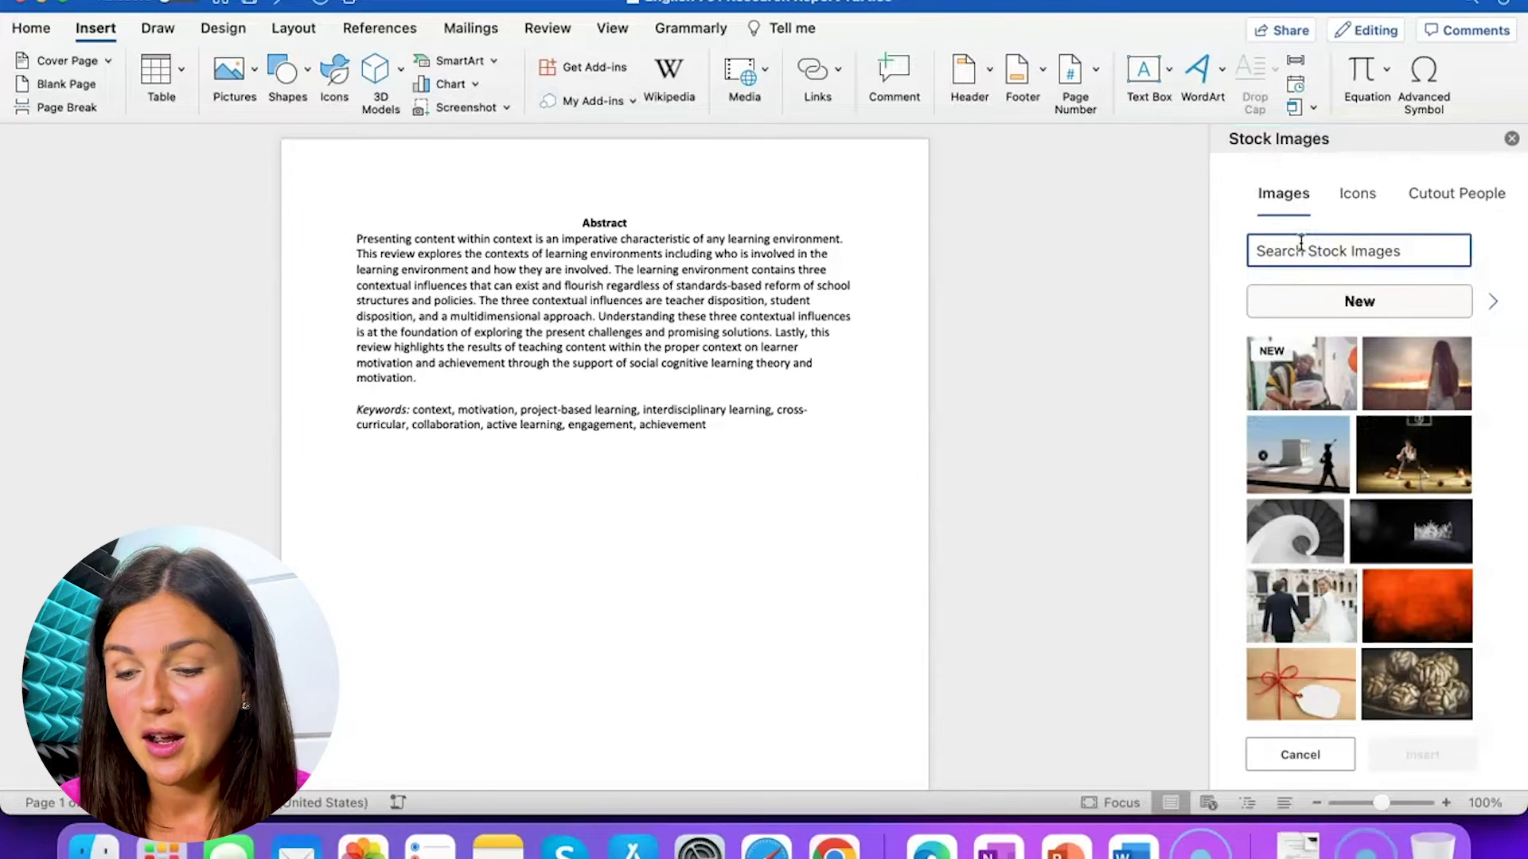
{"action": "type", "text": "flower"}
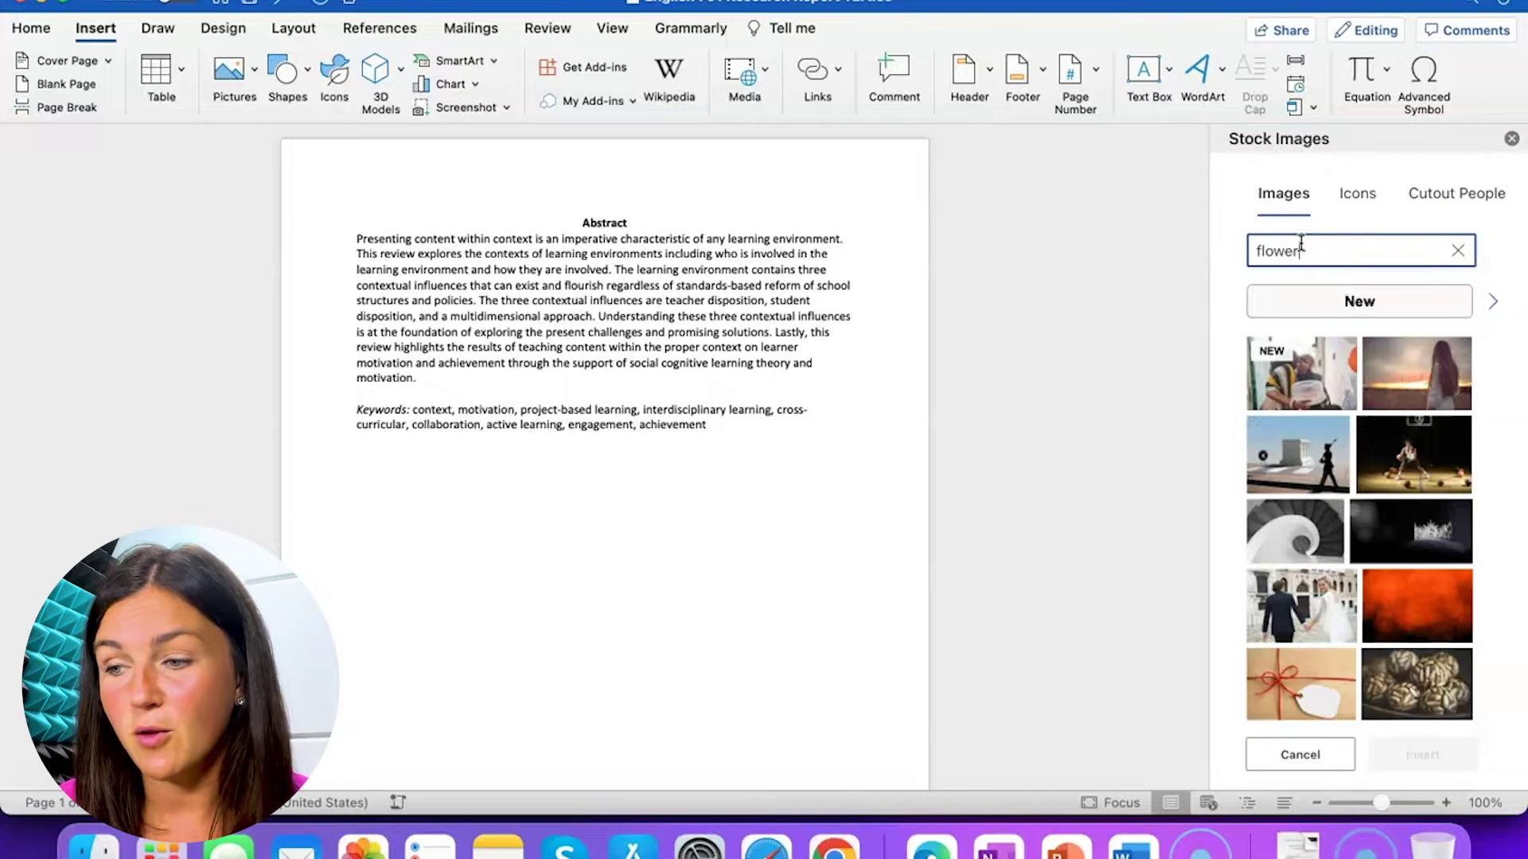
Step: Select only the lavender bowl photo from the results and insert it
{"action": "left_click", "coordinate": [1411, 547]}
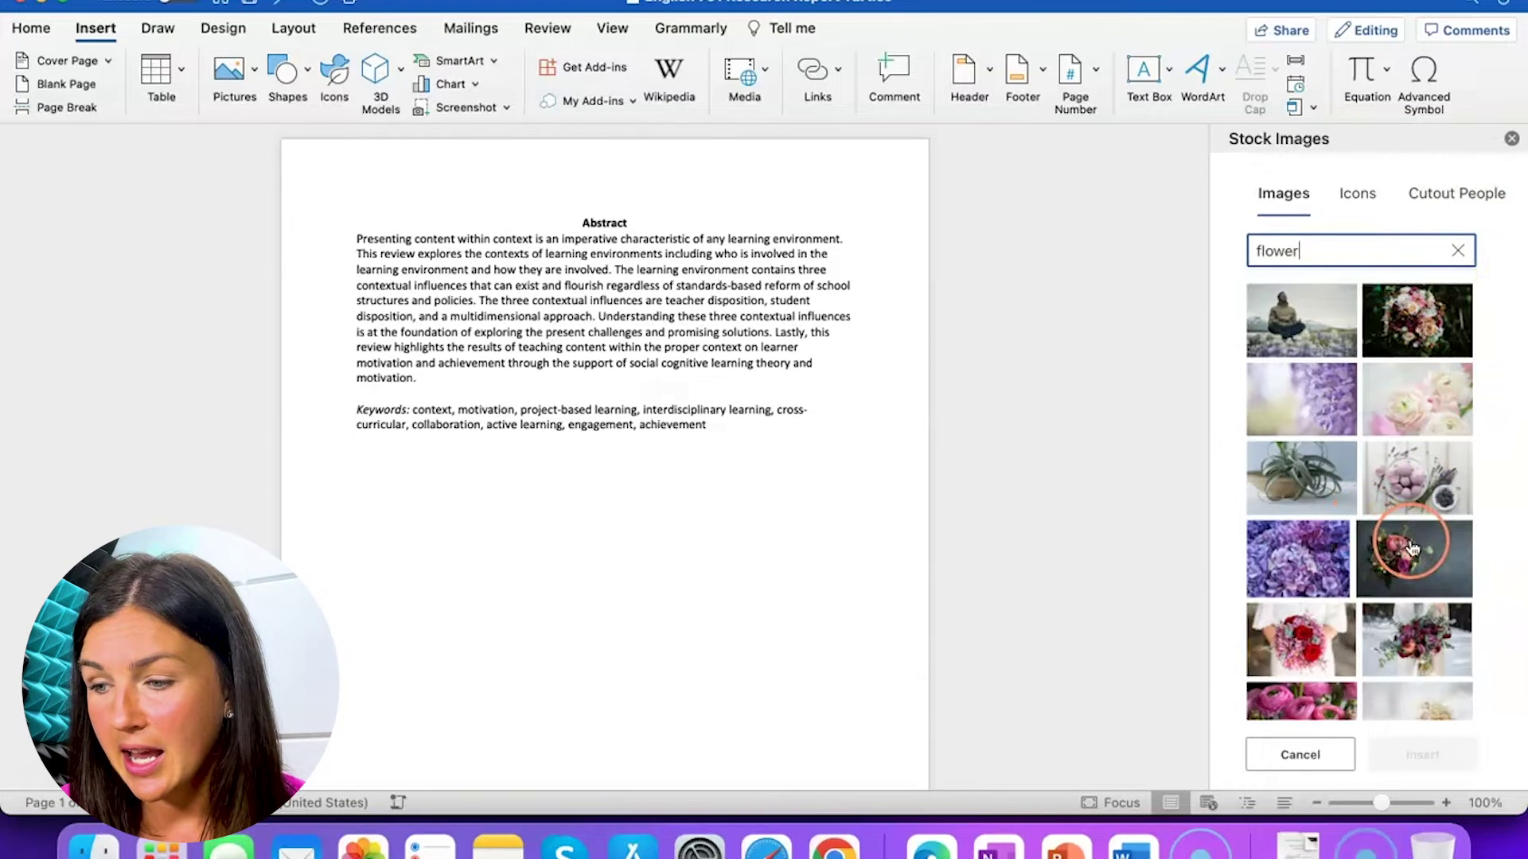
{"action": "left_click", "coordinate": [1303, 719]}
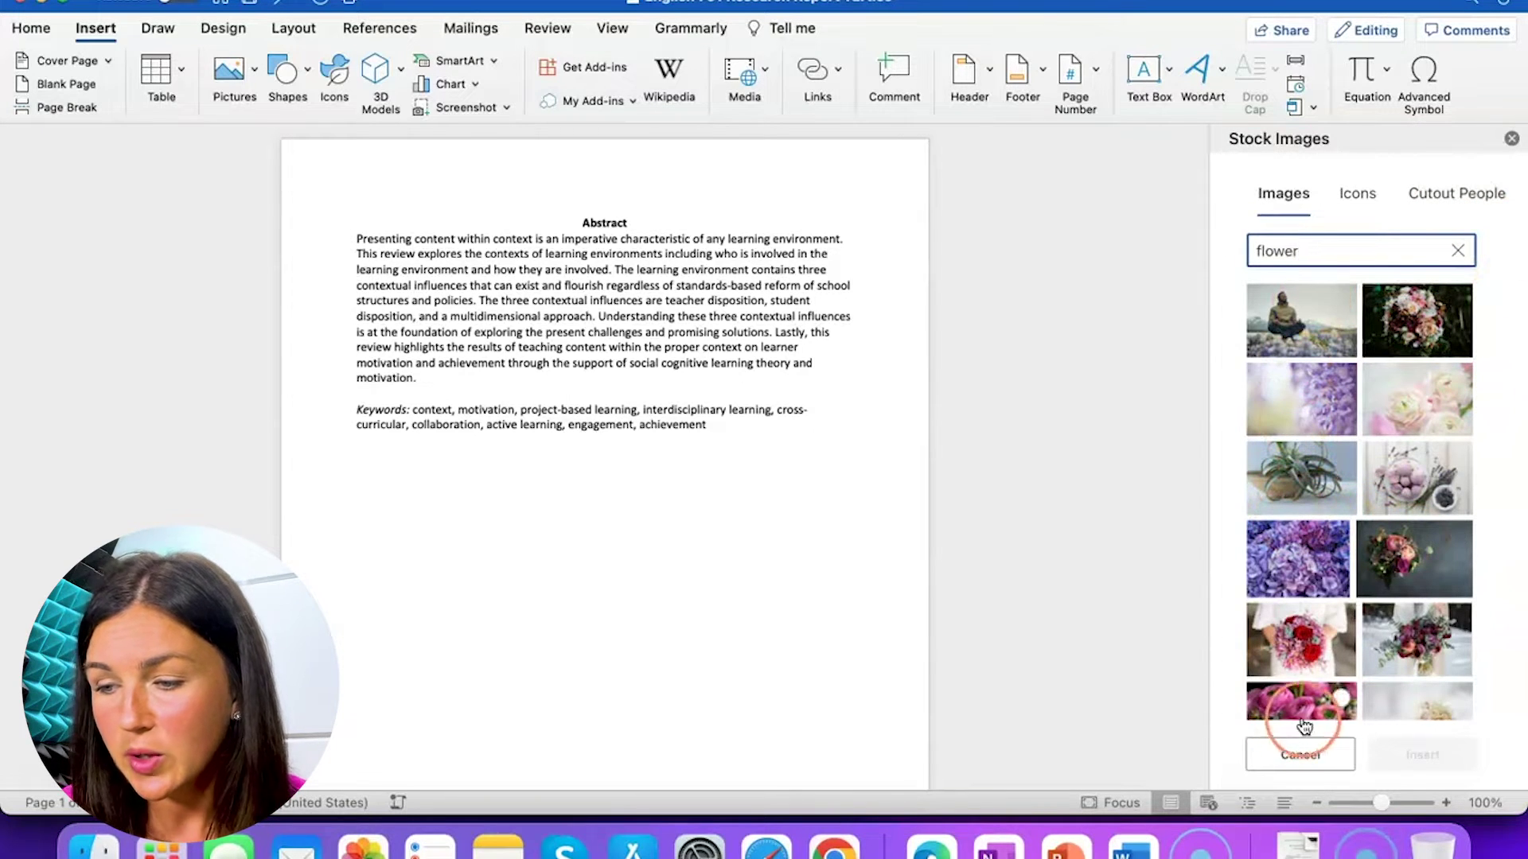
{"action": "scroll", "coordinate": [1400, 517], "scroll_direction": "down", "scroll_amount": 2}
{"action": "left_click", "coordinate": [1417, 469]}
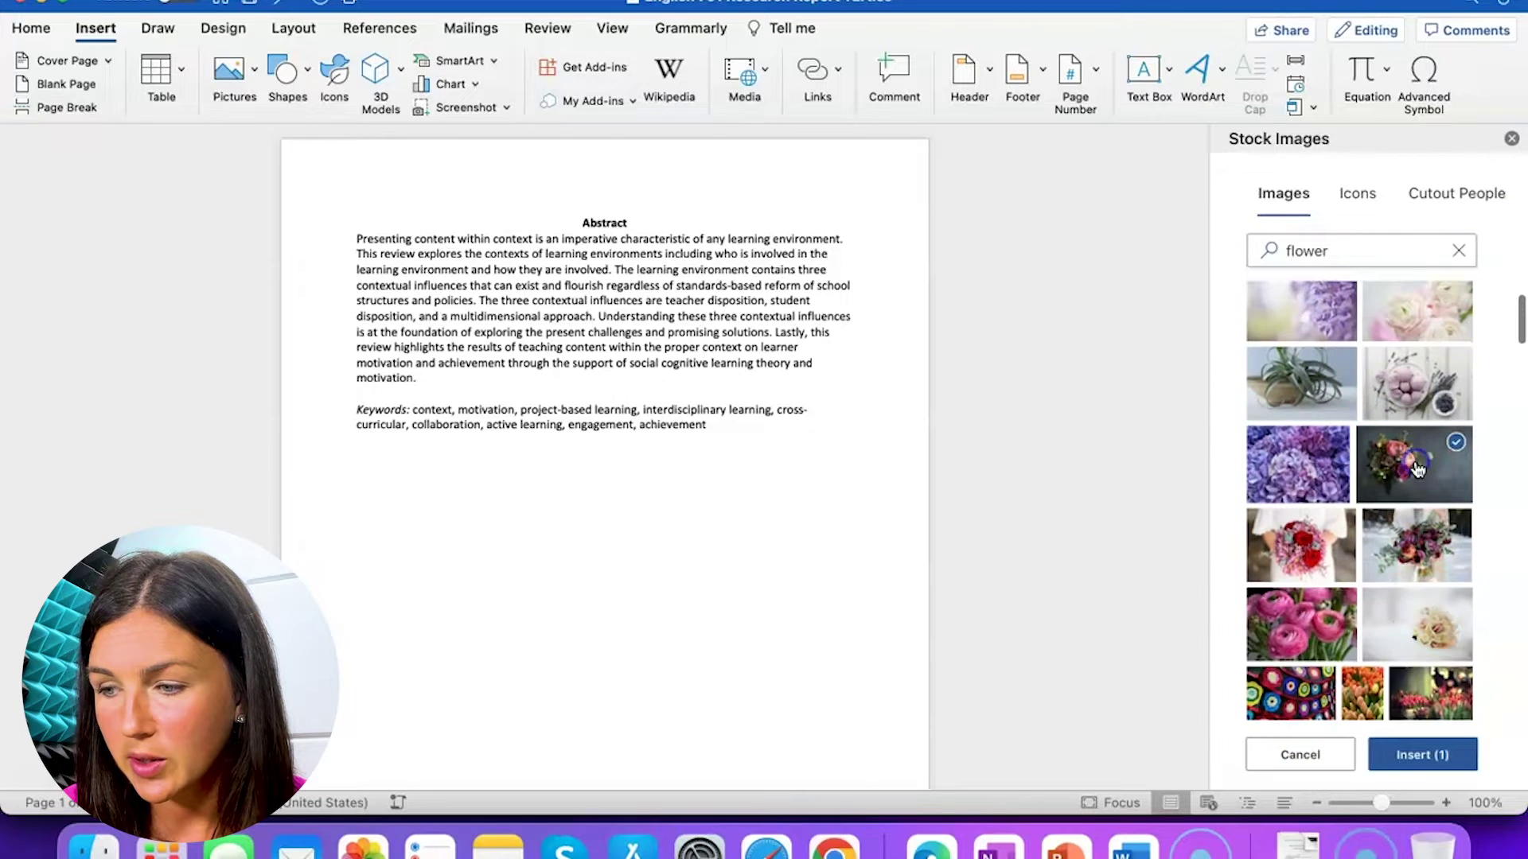
{"action": "left_click", "coordinate": [1414, 398]}
{"action": "left_click", "coordinate": [1420, 754]}
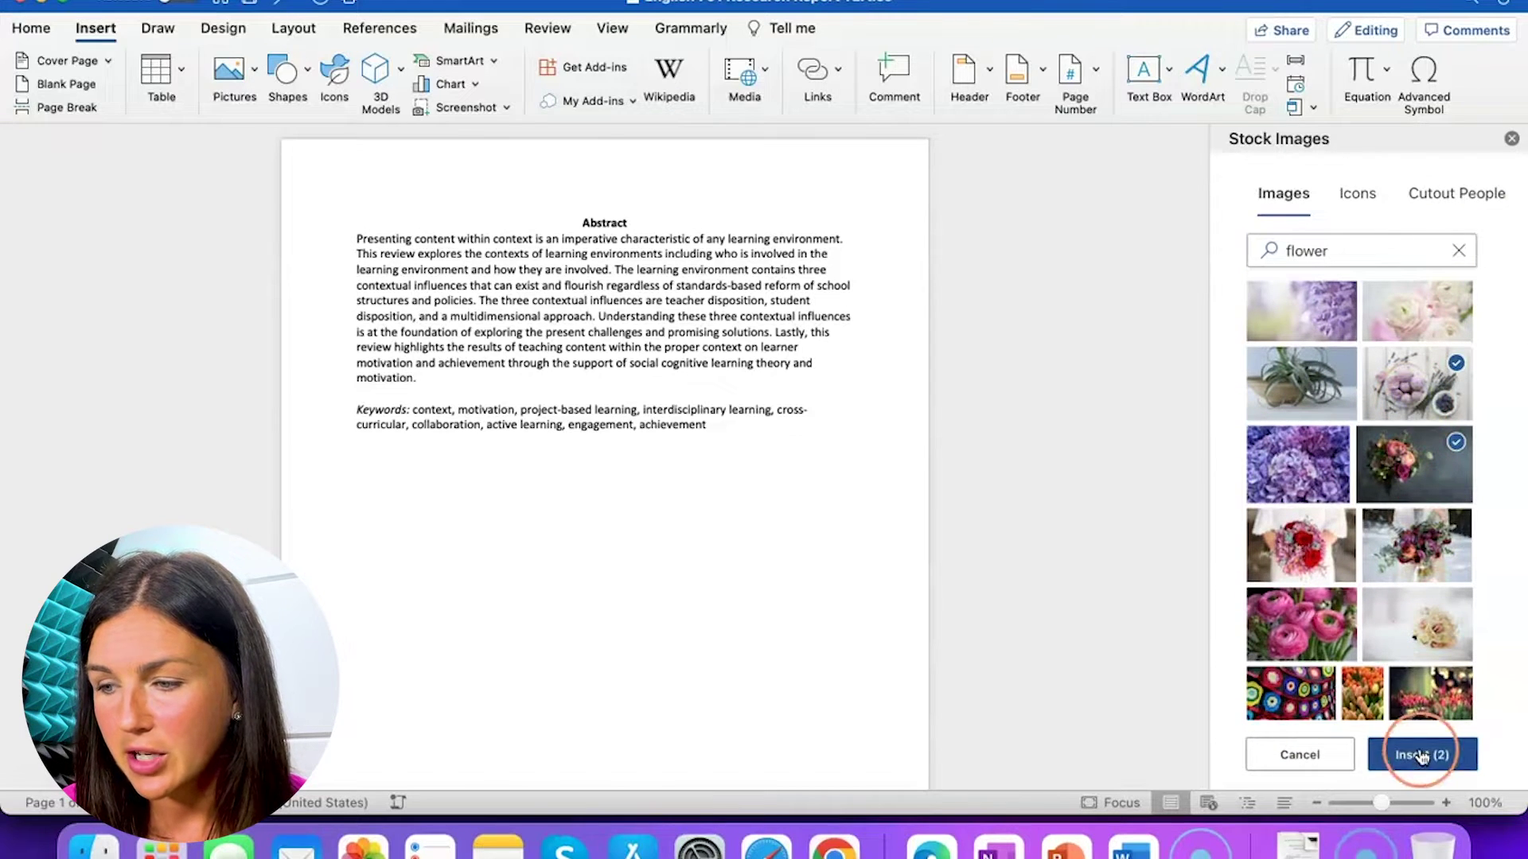
{"action": "left_click", "coordinate": [1428, 460]}
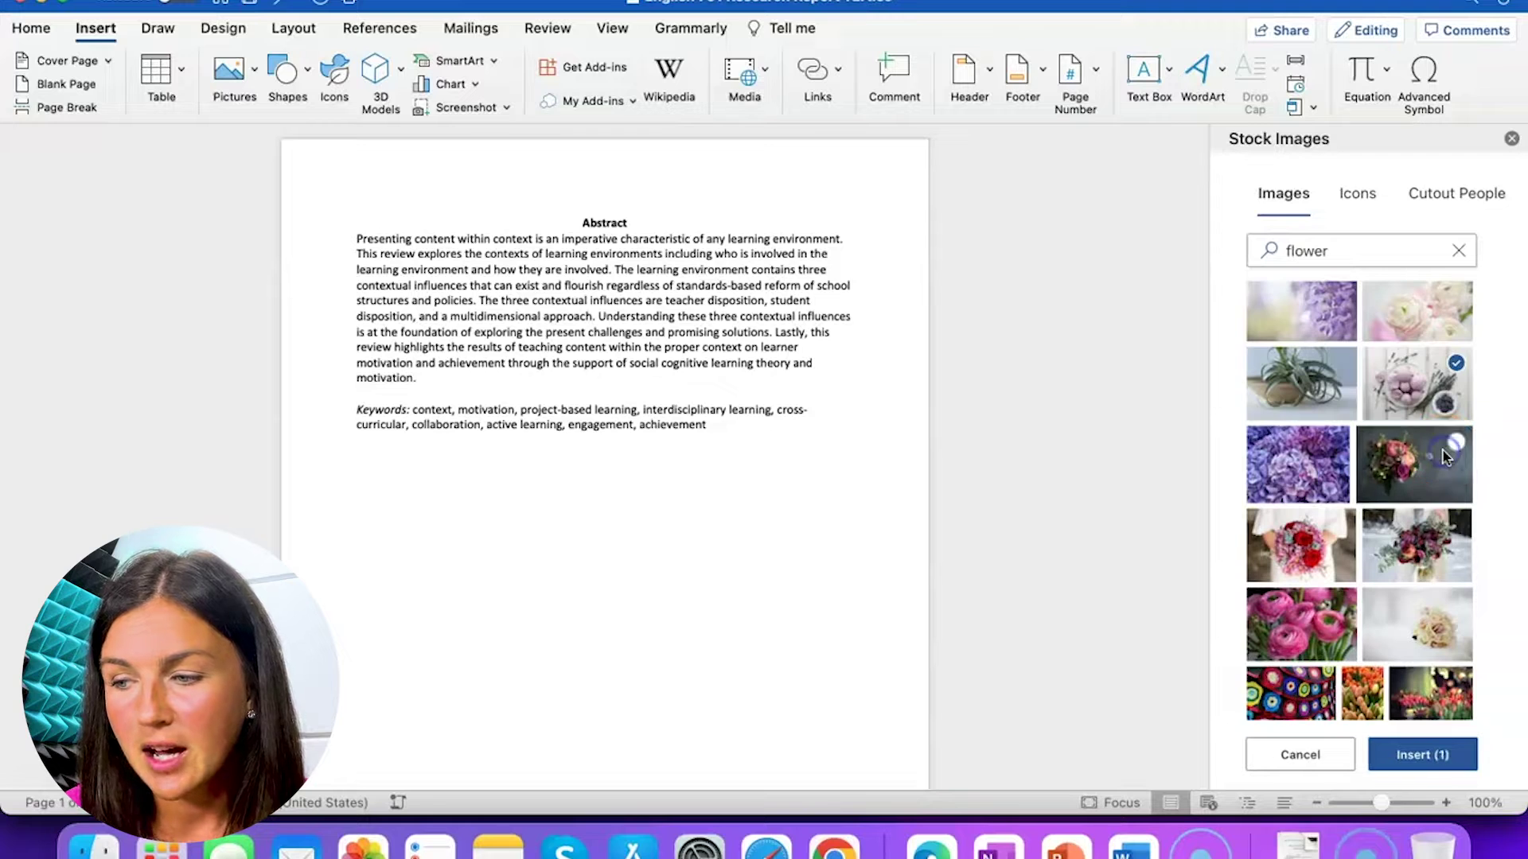
{"action": "left_click", "coordinate": [1442, 763]}
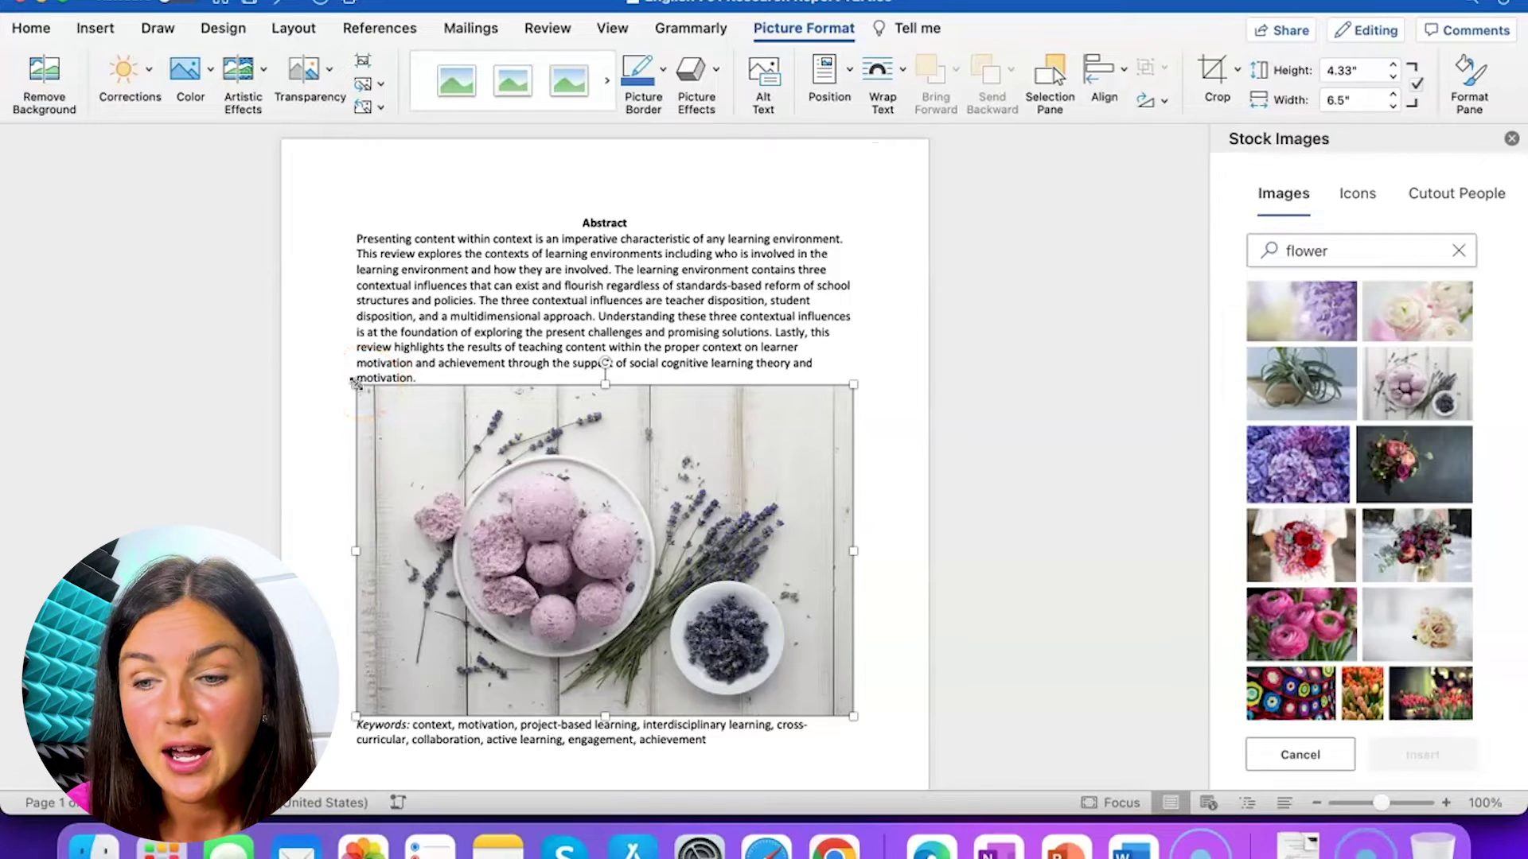
Step: Shrink the lavender photo to 2.04" high by 3.06" wide, undoing the extra resize, and reselect it
{"action": "left_click_drag", "start_coordinate": [355, 385], "coordinate": [520, 507]}
{"action": "left_click_drag", "start_coordinate": [689, 385], "coordinate": [469, 277]}
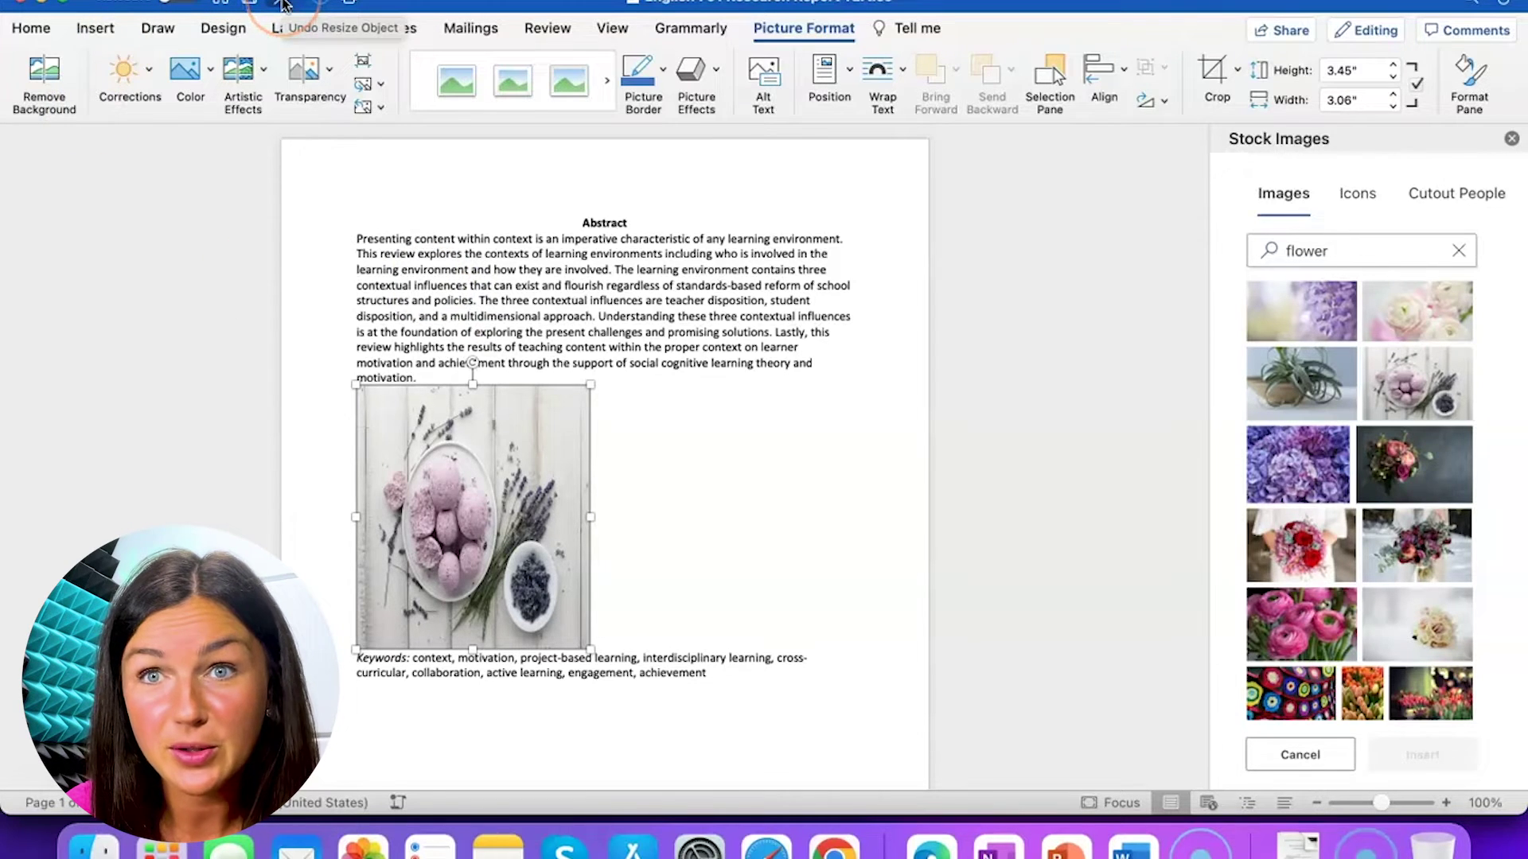
{"action": "left_click", "coordinate": [284, 4]}
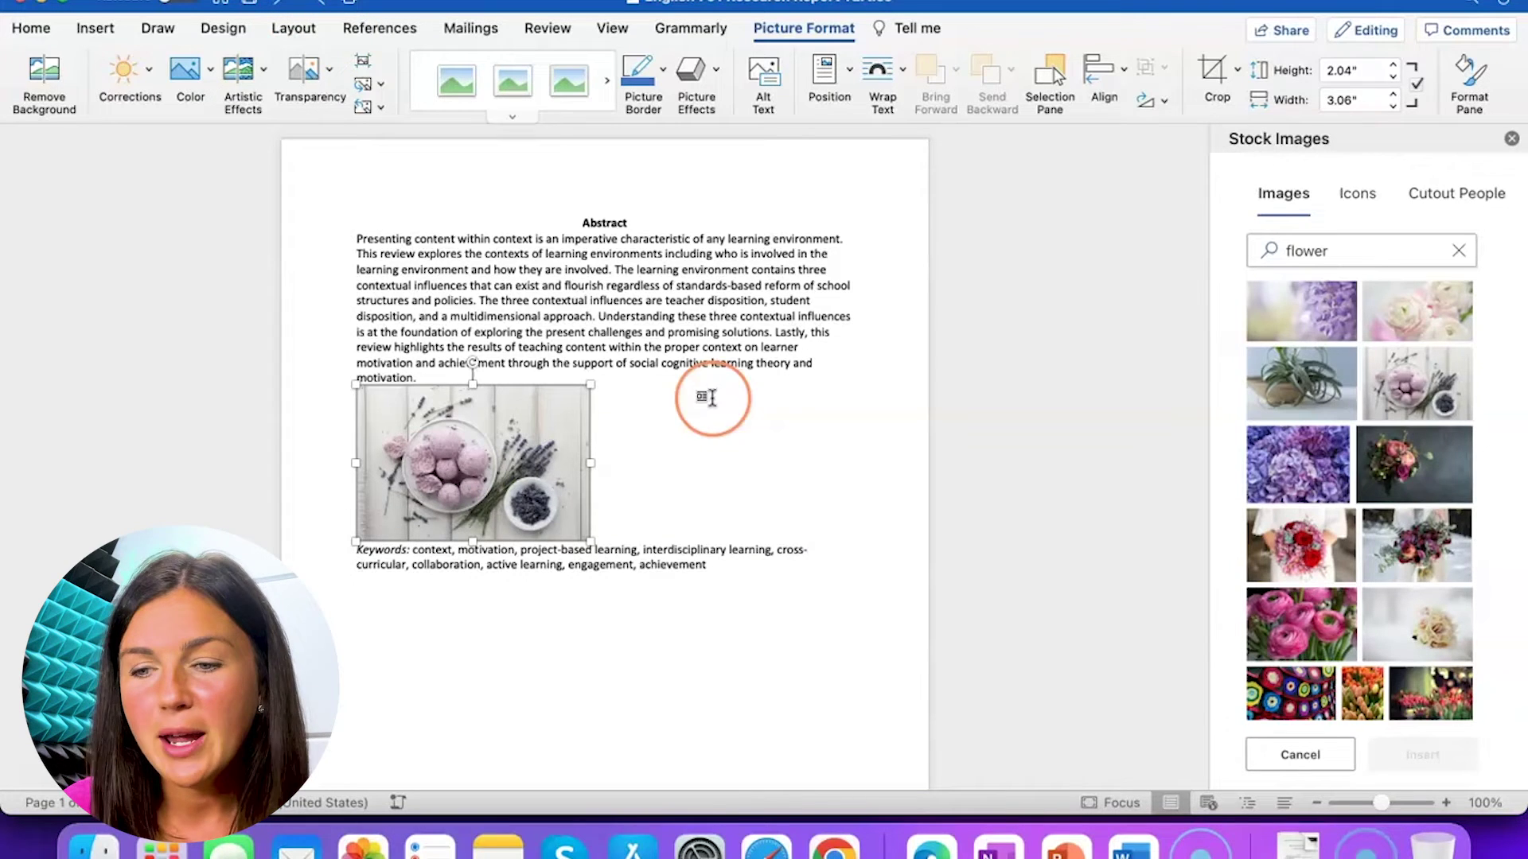
{"action": "left_click", "coordinate": [666, 475]}
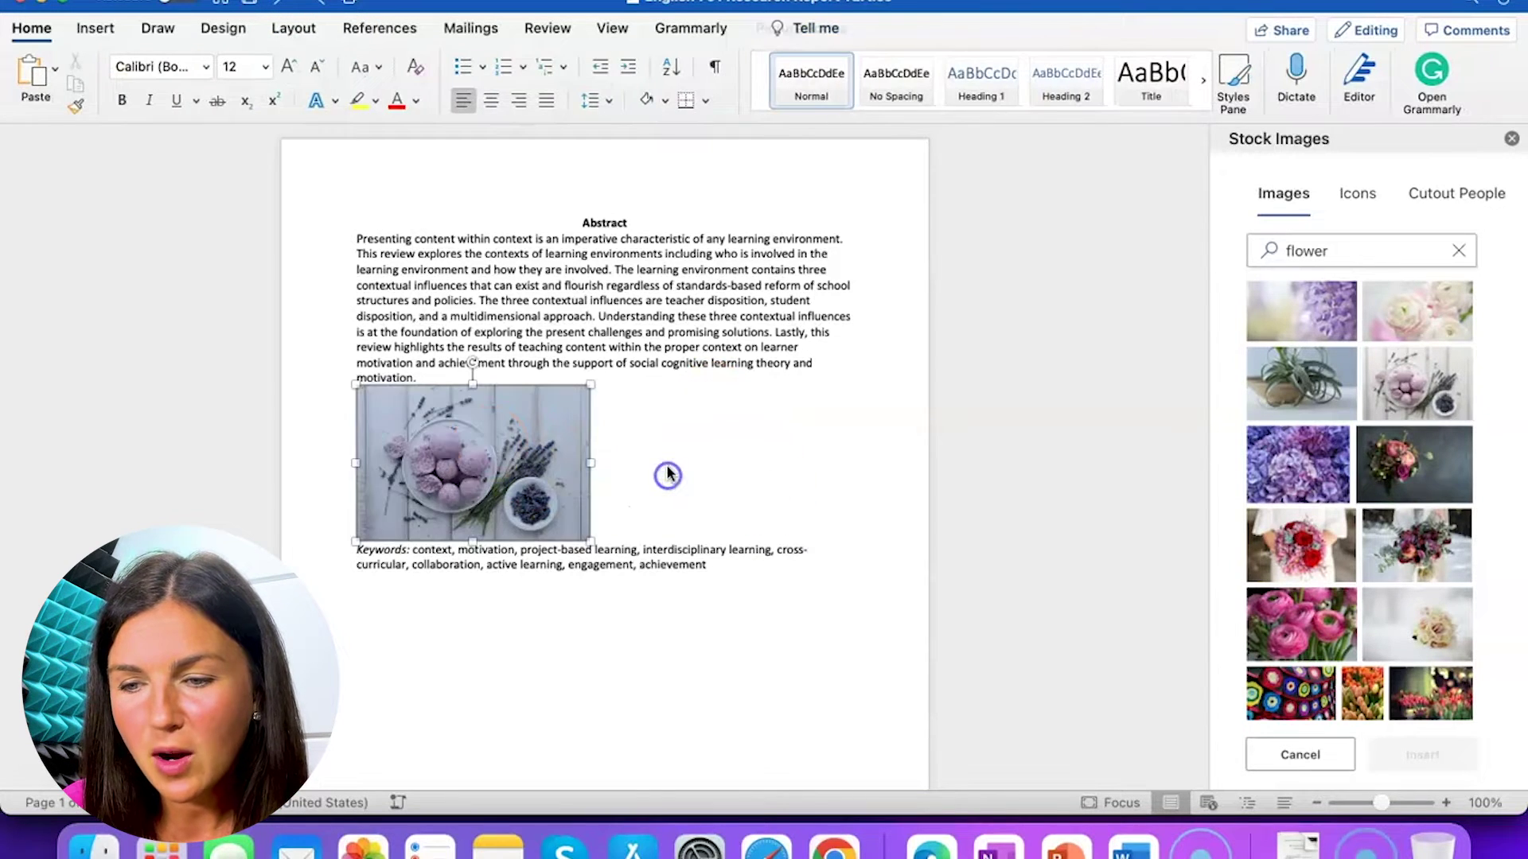
{"action": "left_click", "coordinate": [533, 446]}
{"action": "left_click_drag", "start_coordinate": [495, 426], "coordinate": [711, 465]}
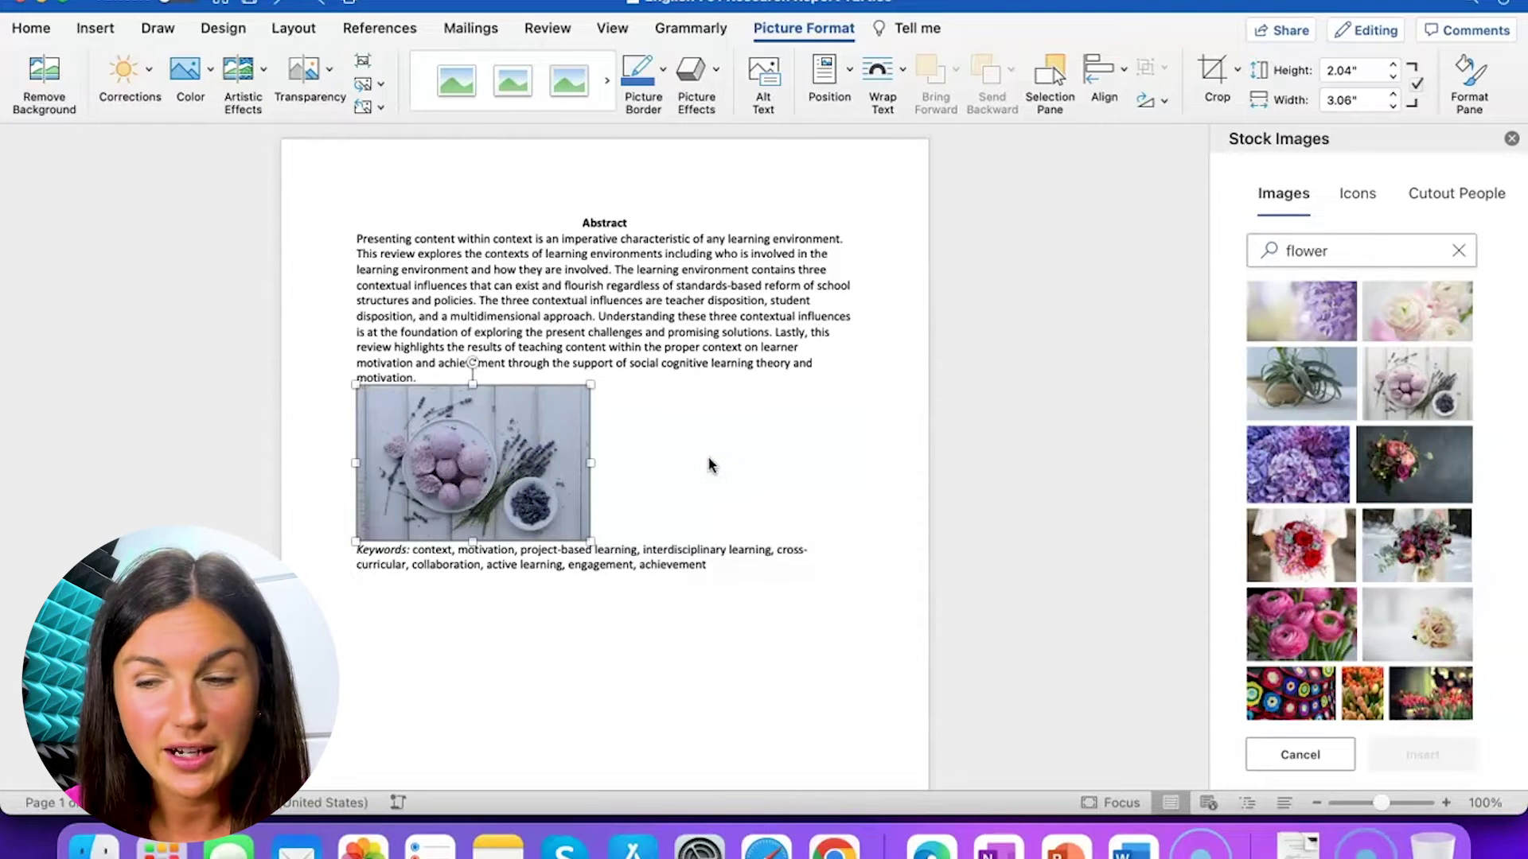
{"action": "left_click", "coordinate": [529, 466]}
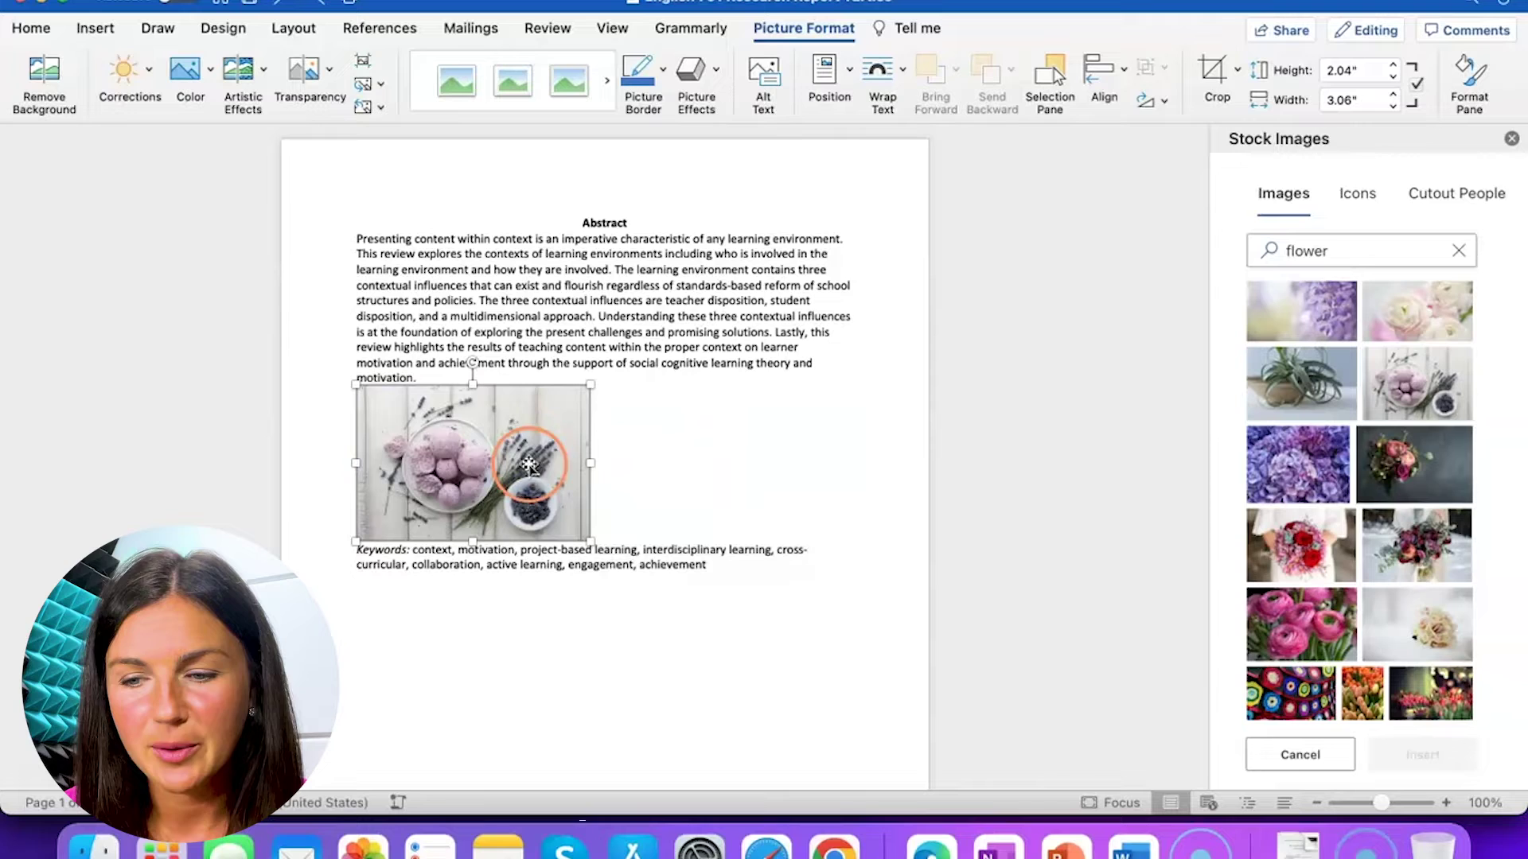
Step: Bring up the photo's text-wrapping choices, with In Line with Text still active
{"action": "right_click", "coordinate": [507, 460]}
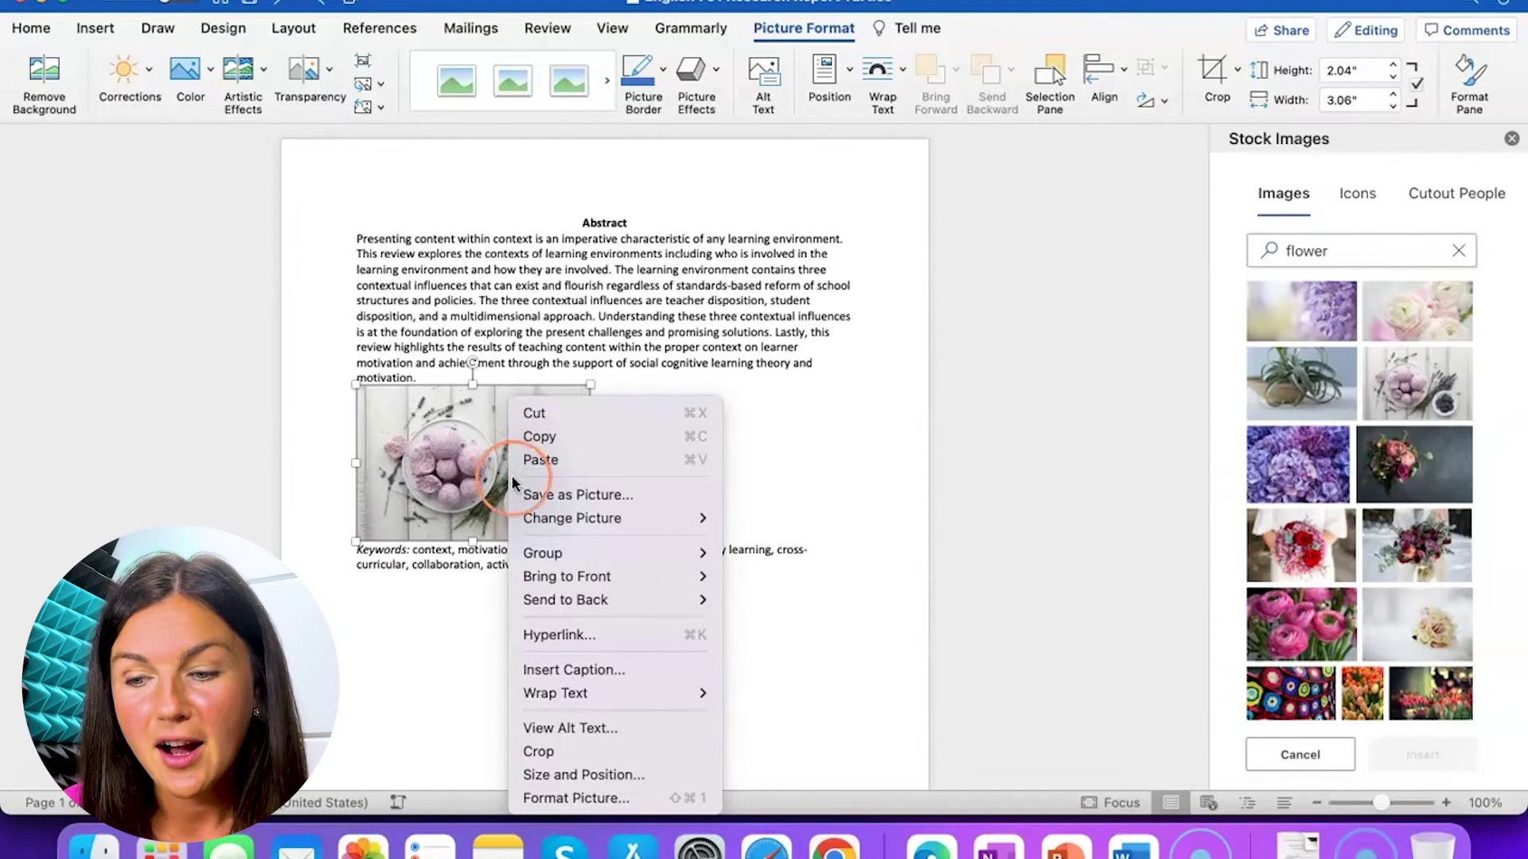
{"action": "left_click", "coordinate": [591, 699]}
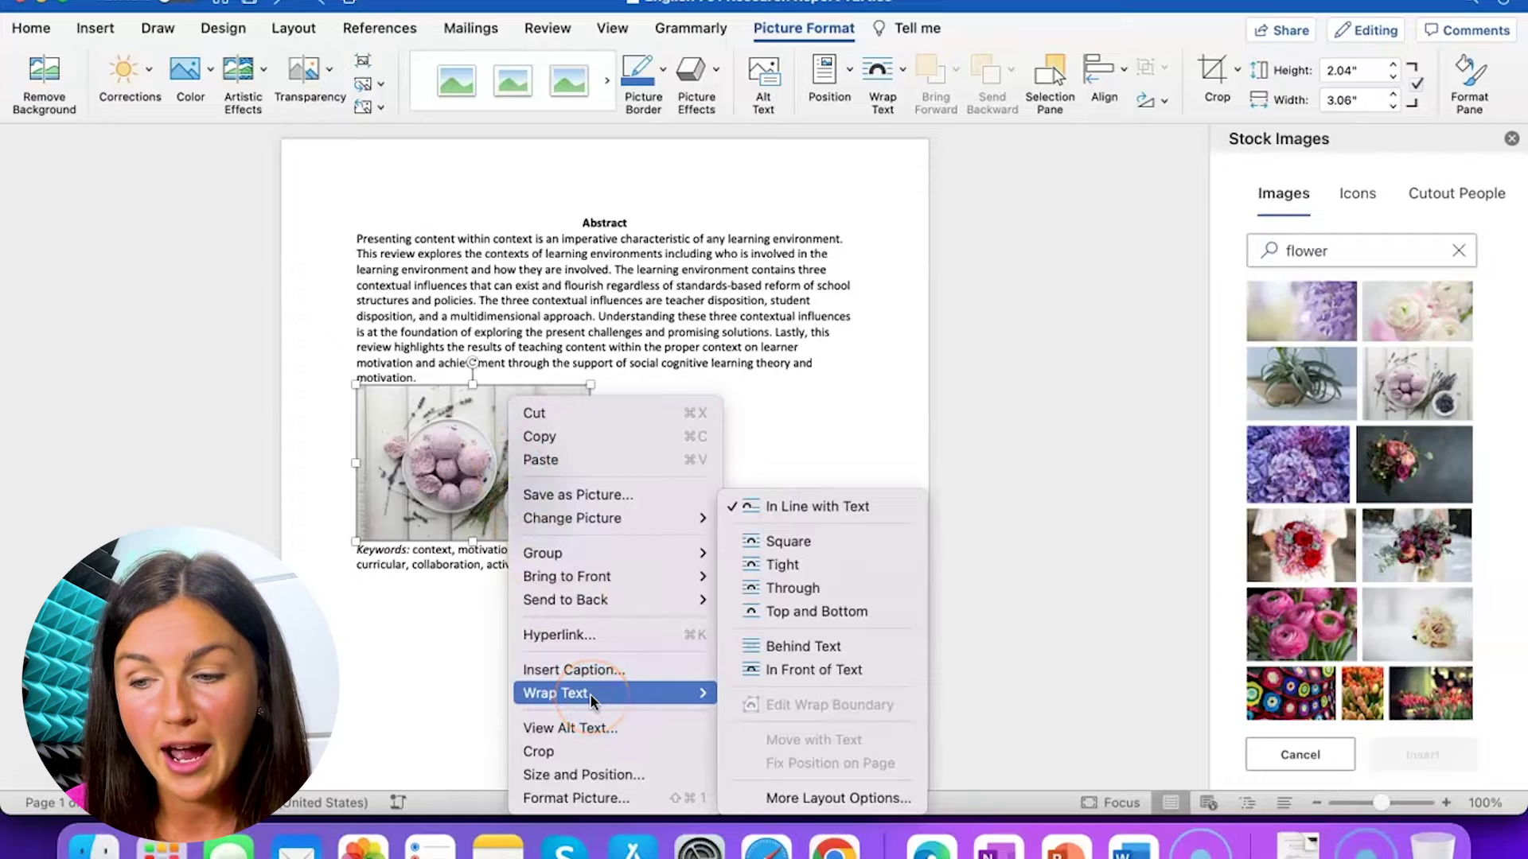
{"action": "left_click", "coordinate": [434, 461]}
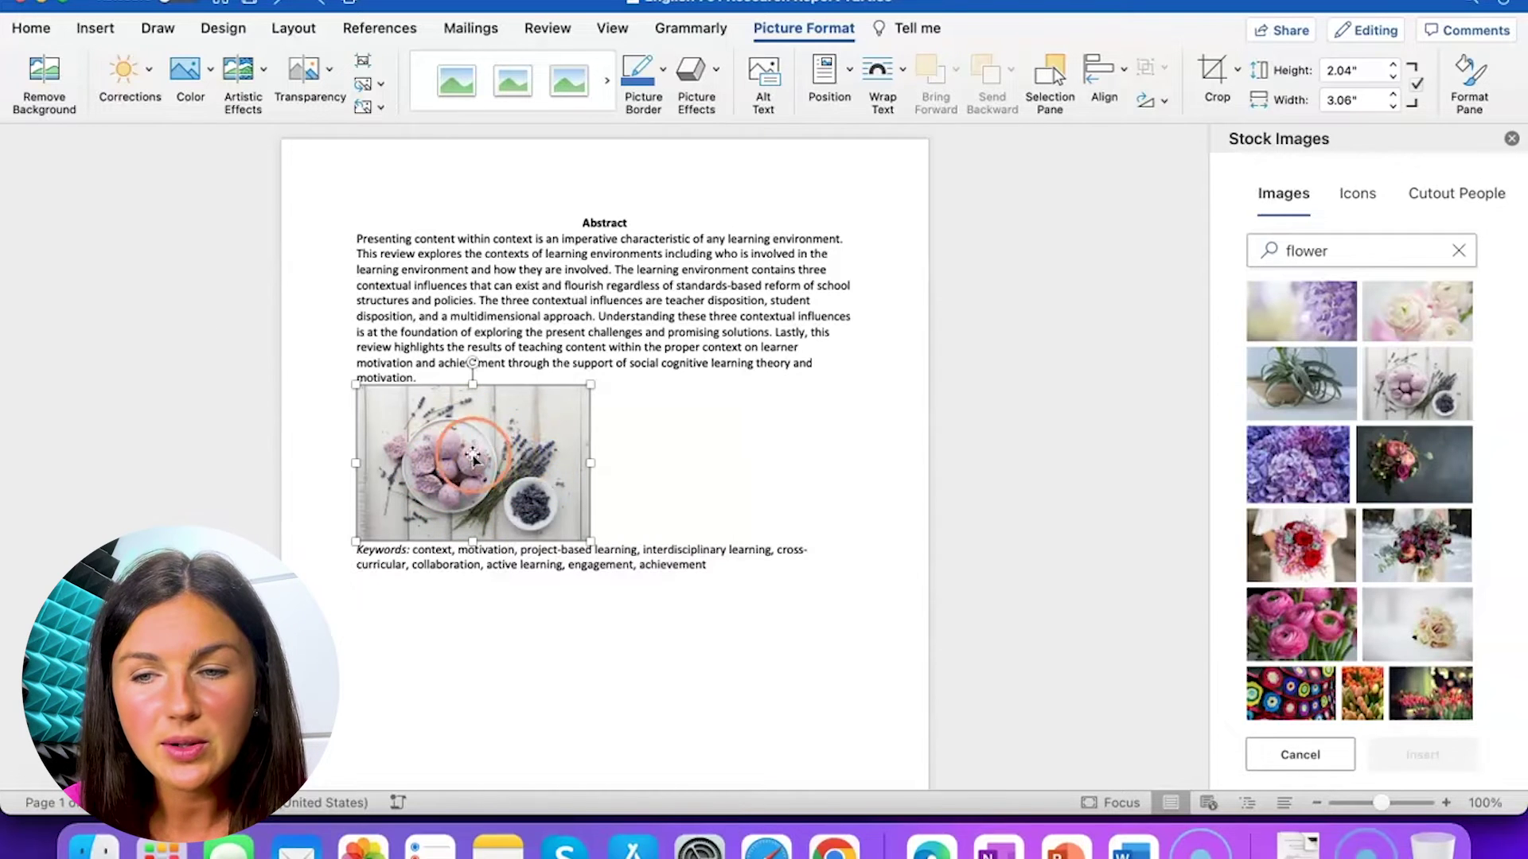
{"action": "left_click_drag", "start_coordinate": [491, 452], "coordinate": [884, 96]}
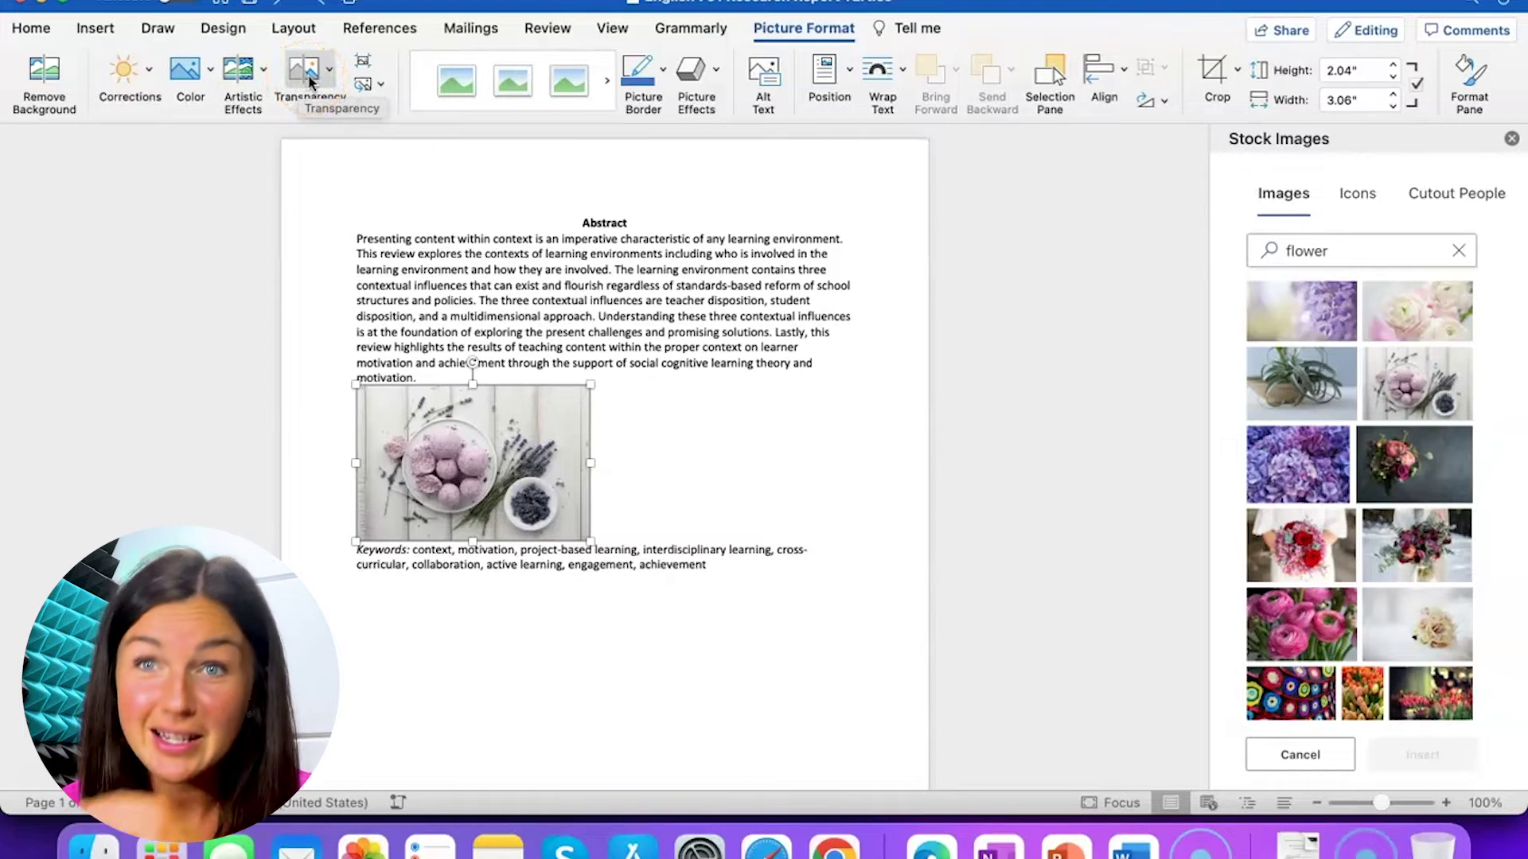
{"action": "left_click", "coordinate": [506, 460]}
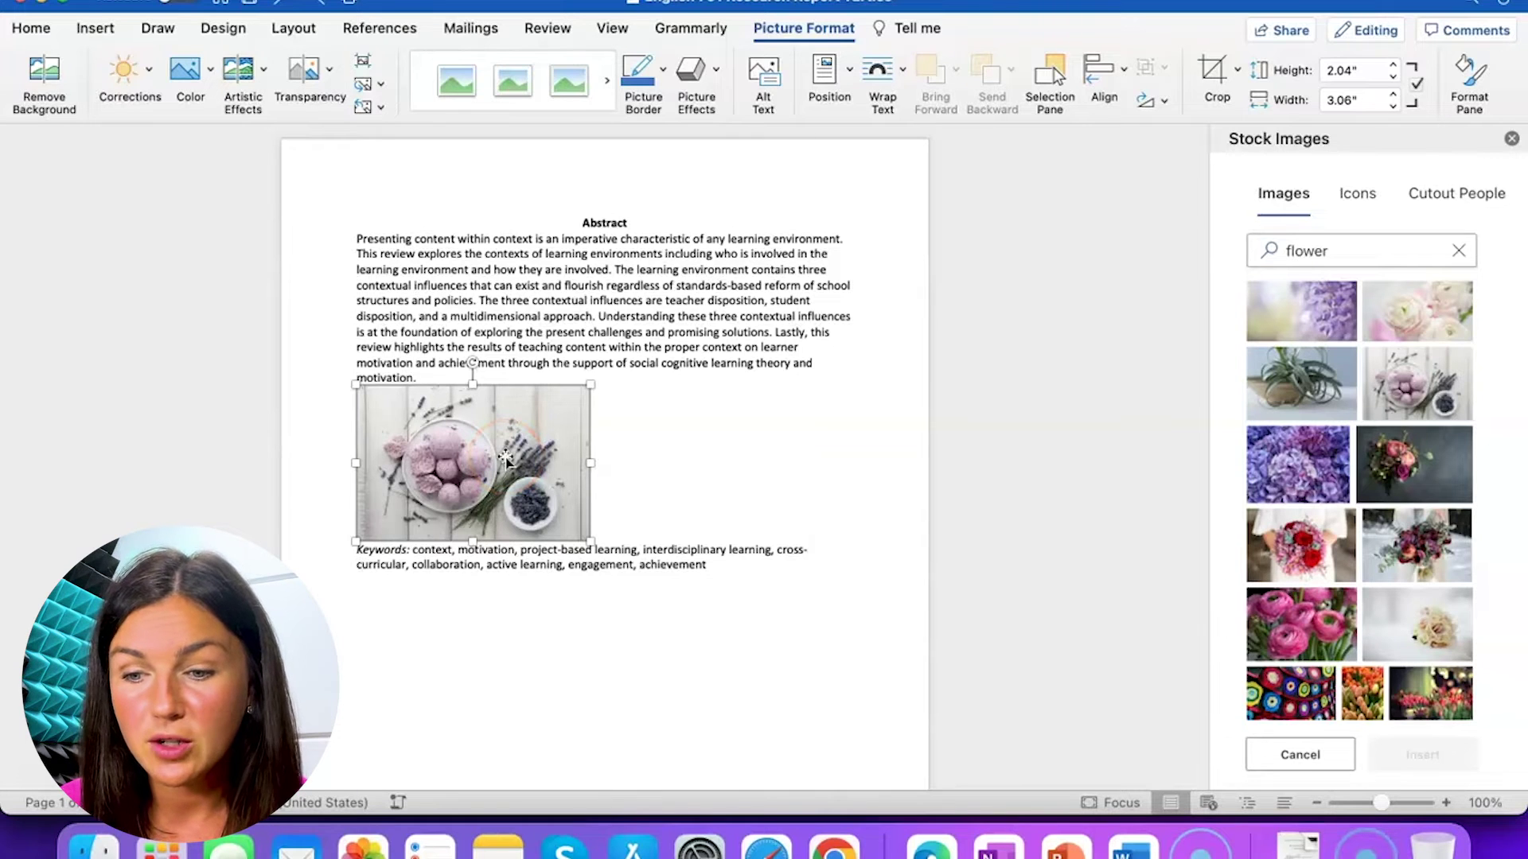
{"action": "left_click", "coordinate": [880, 70]}
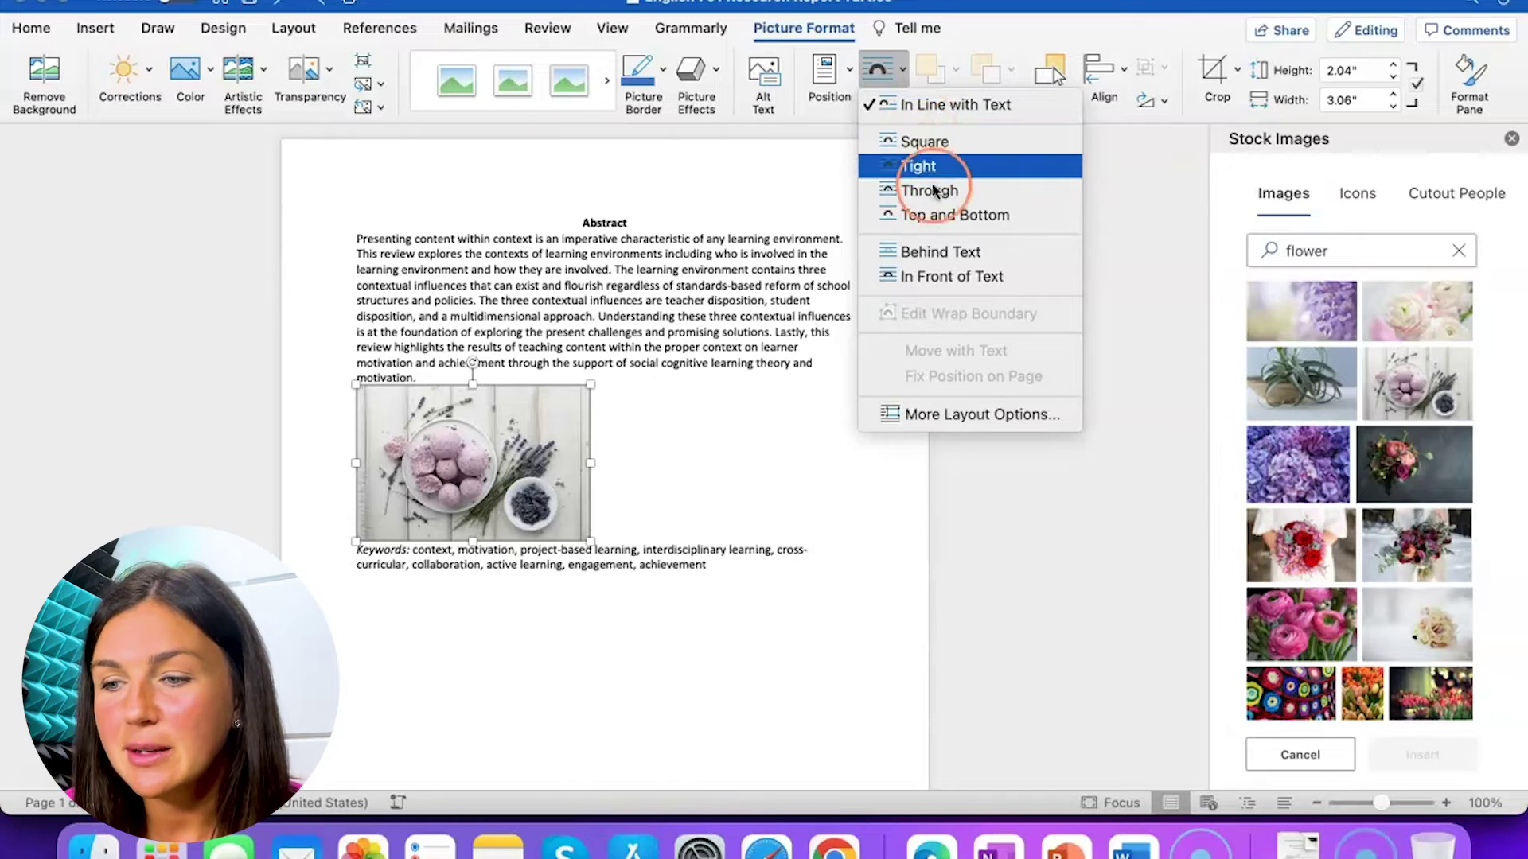
Step: Try Behind Text wrapping and moving the photo up, then undo both changes
{"action": "left_click", "coordinate": [925, 259]}
{"action": "left_click_drag", "start_coordinate": [533, 518], "coordinate": [689, 381]}
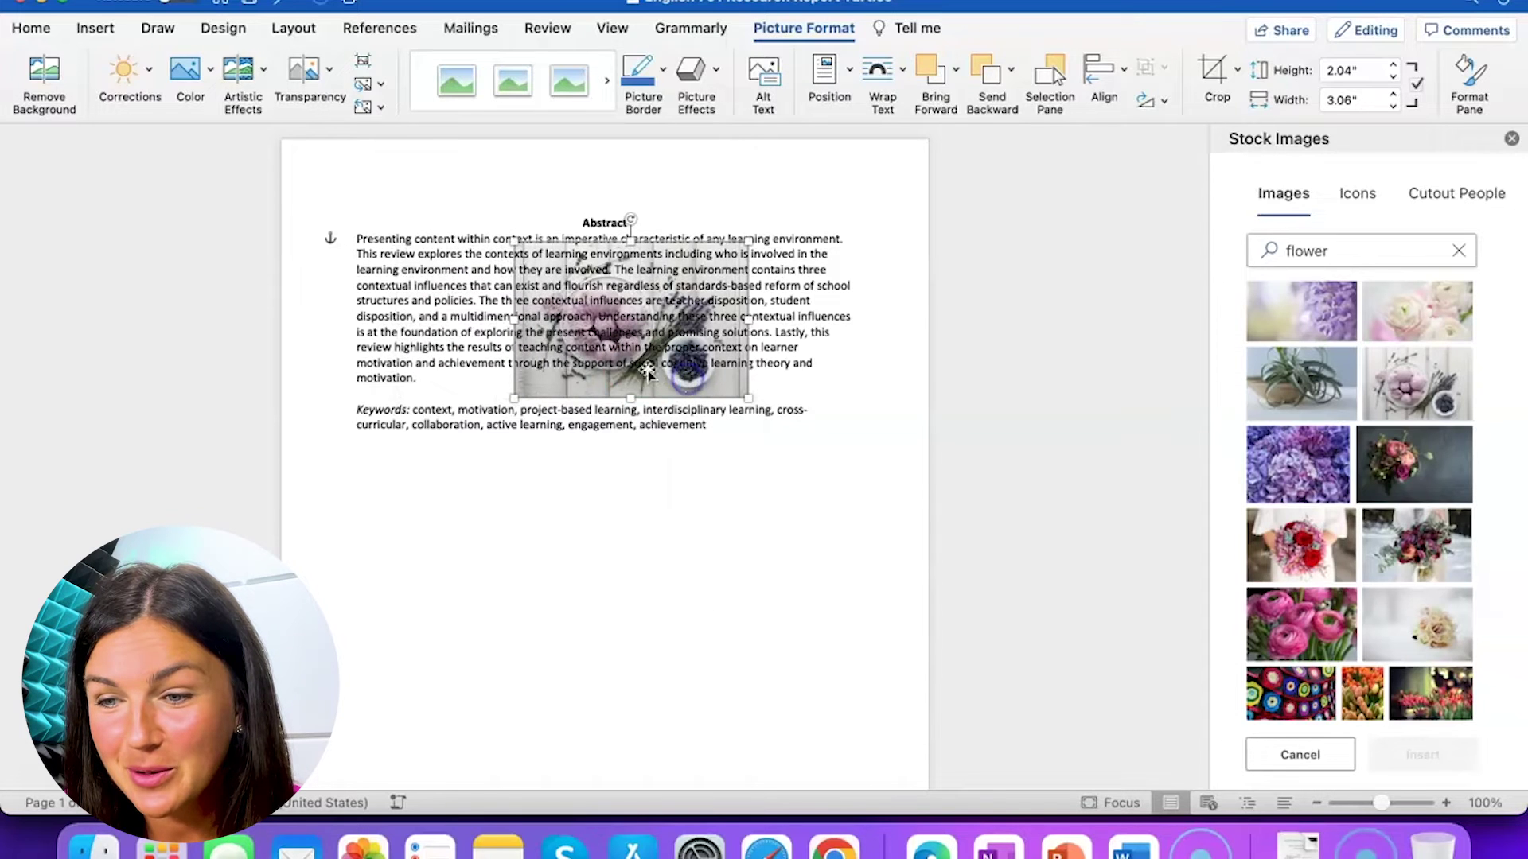
{"action": "left_click", "coordinate": [619, 378]}
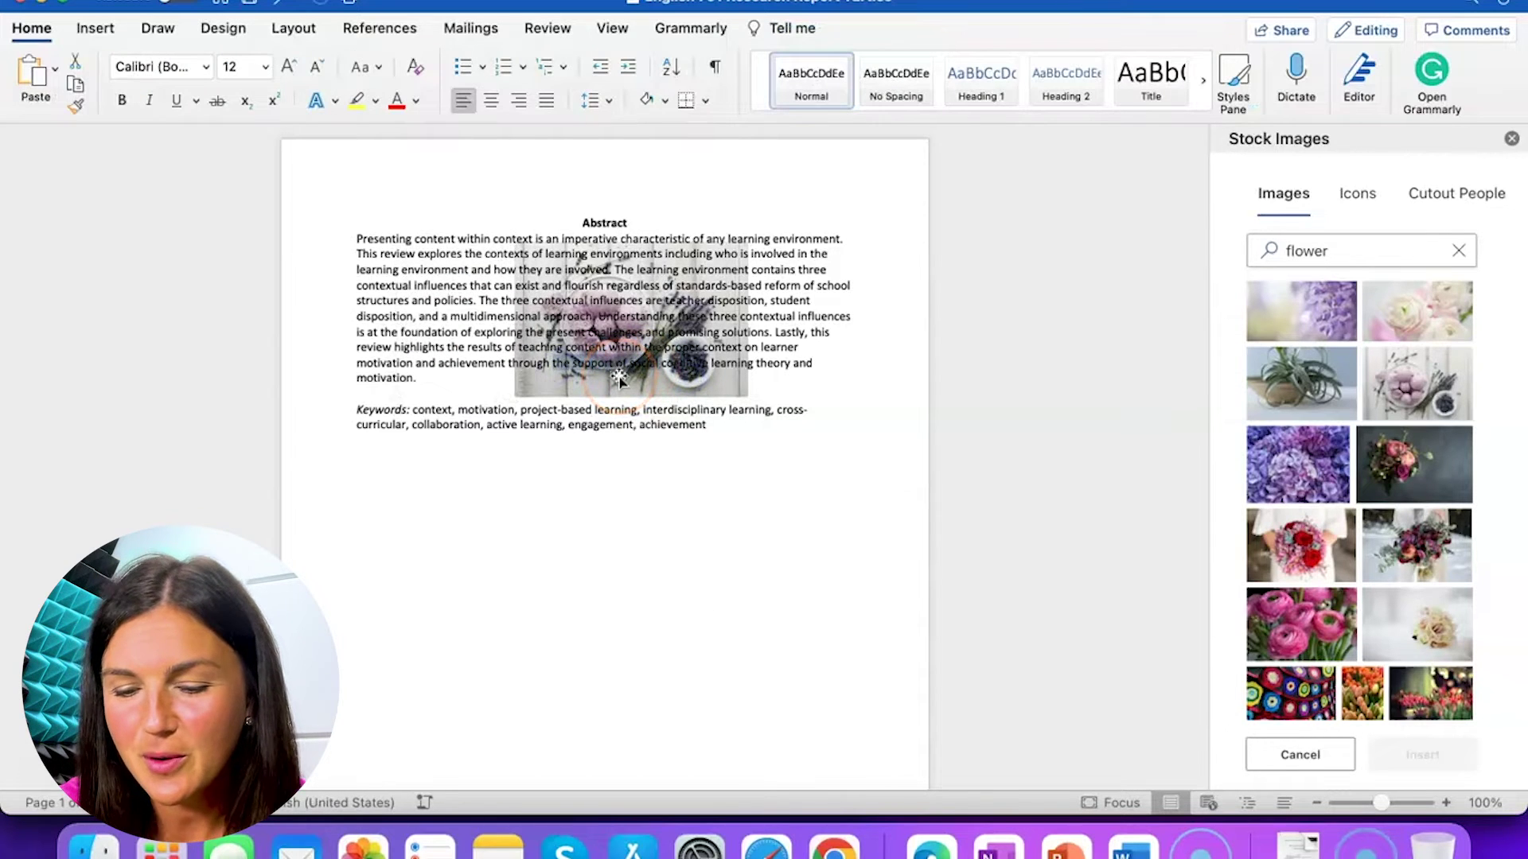
{"action": "left_click", "coordinate": [276, 5]}
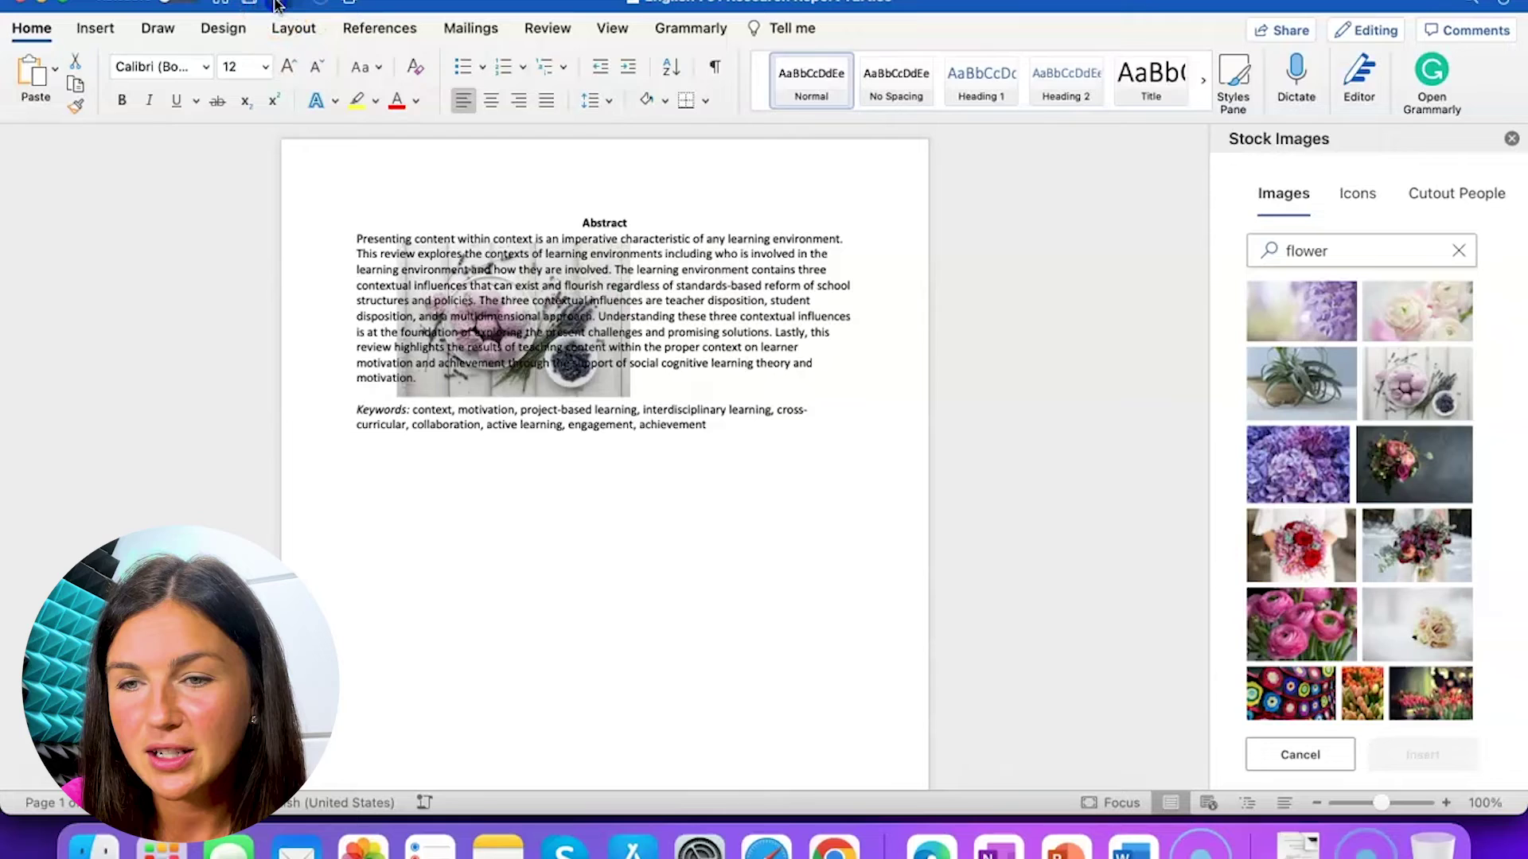
{"action": "left_click", "coordinate": [277, 5]}
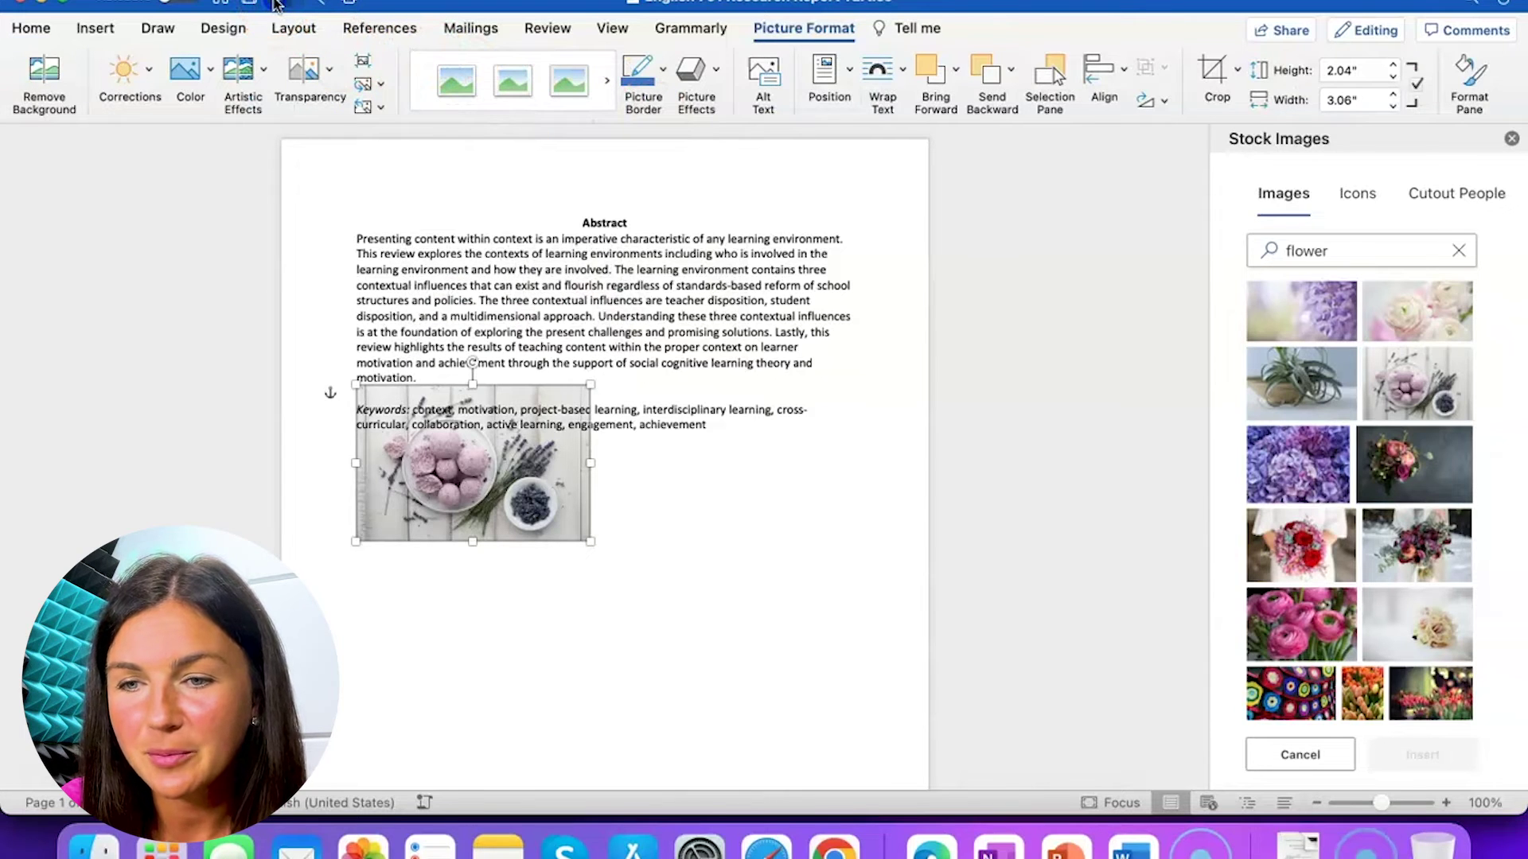
{"action": "left_click", "coordinate": [277, 5]}
Step: Wrap the photo Top and Bottom and move it into the middle of the abstract
{"action": "left_click", "coordinate": [882, 73]}
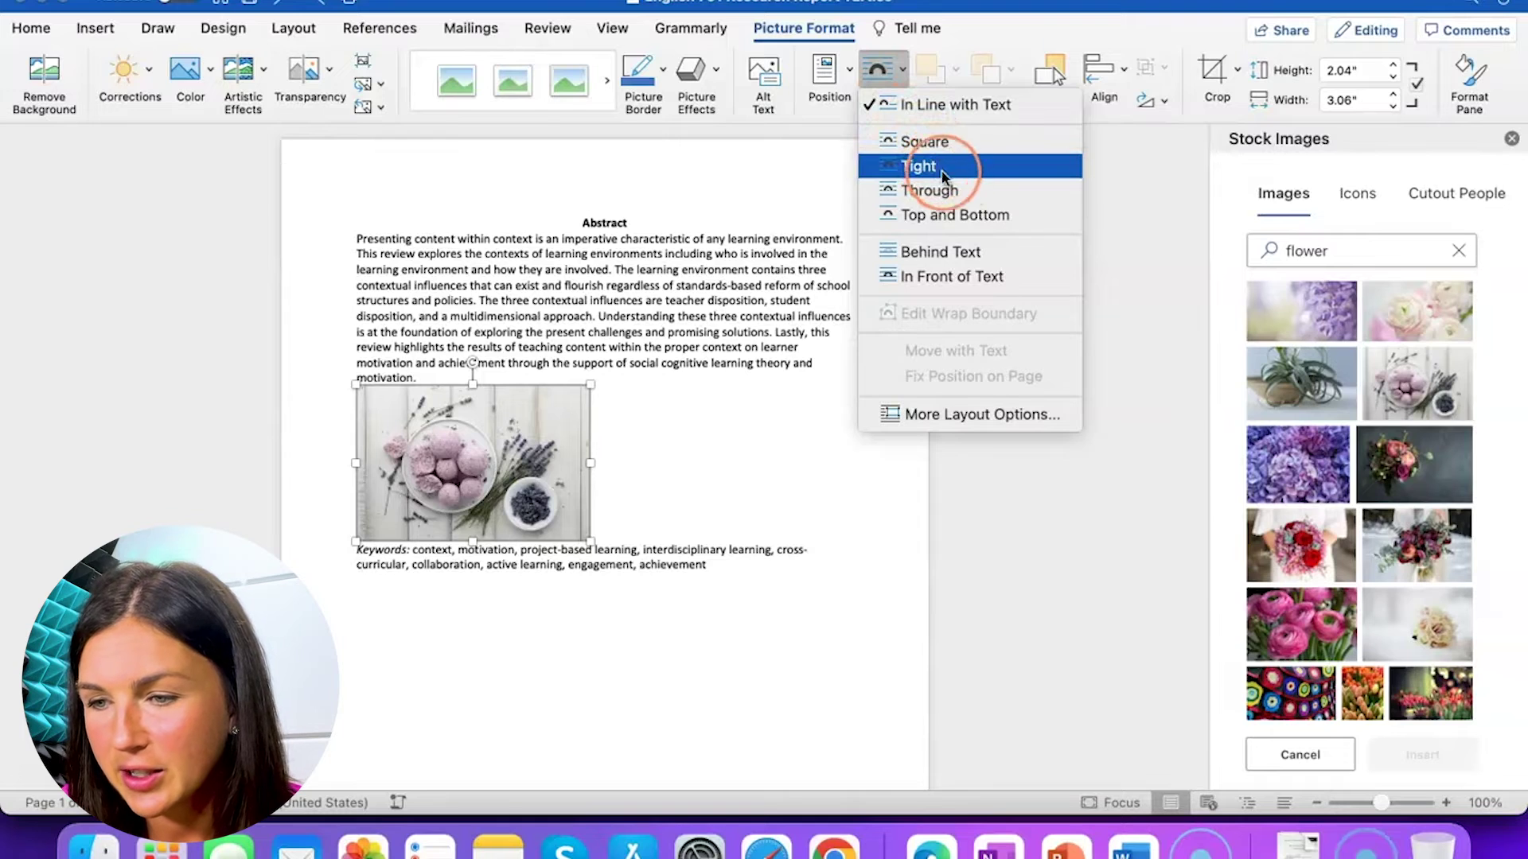
{"action": "left_click", "coordinate": [983, 216]}
{"action": "left_click_drag", "start_coordinate": [455, 451], "coordinate": [586, 364]}
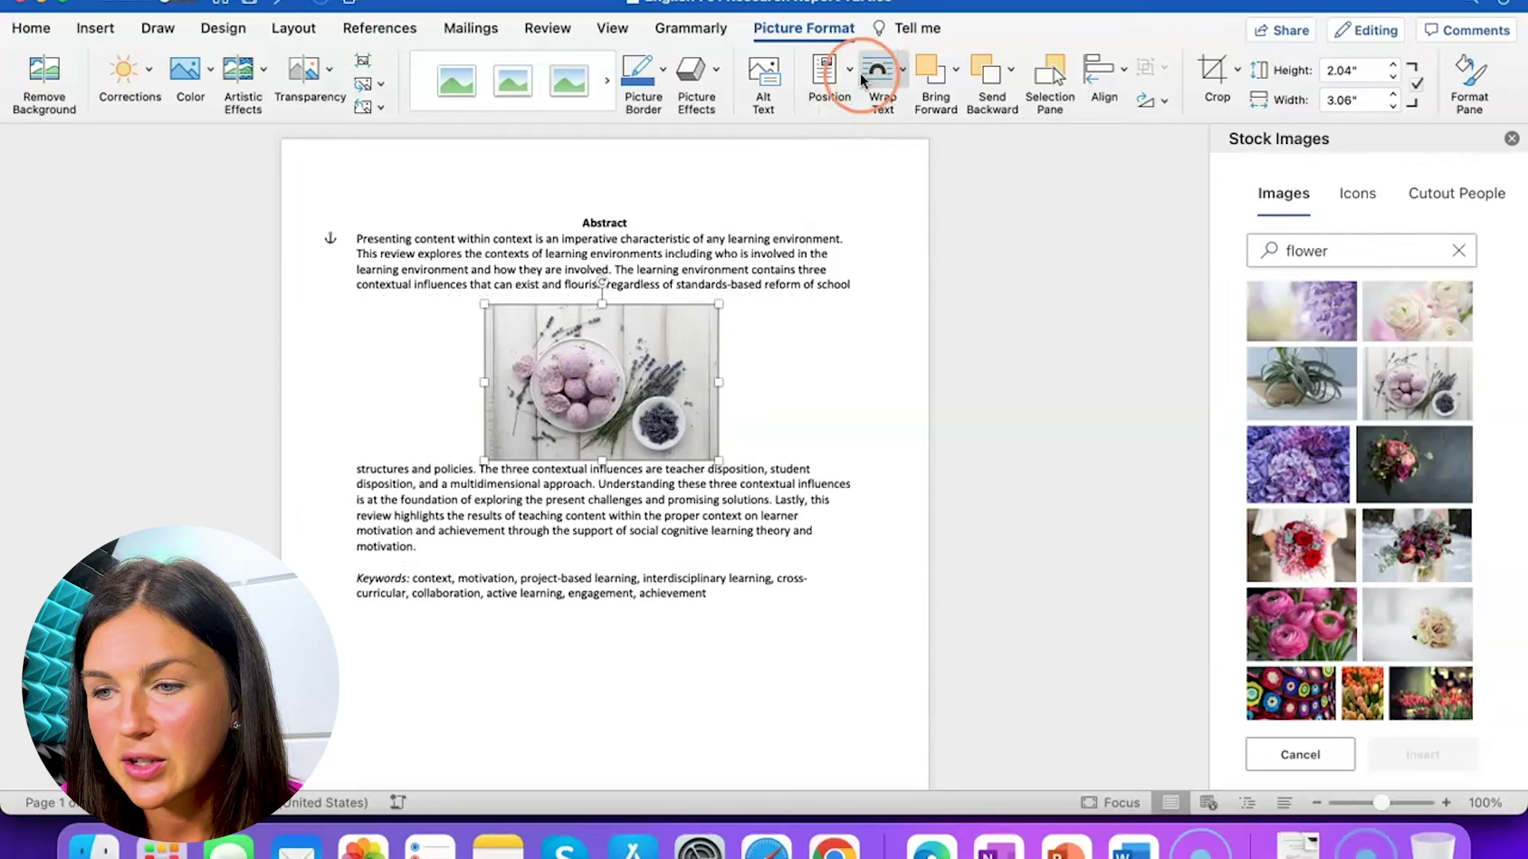
Step: Apply a text-wrapped position preset, drag the photo into the abstract, and show Format Picture settings
{"action": "left_click", "coordinate": [827, 74]}
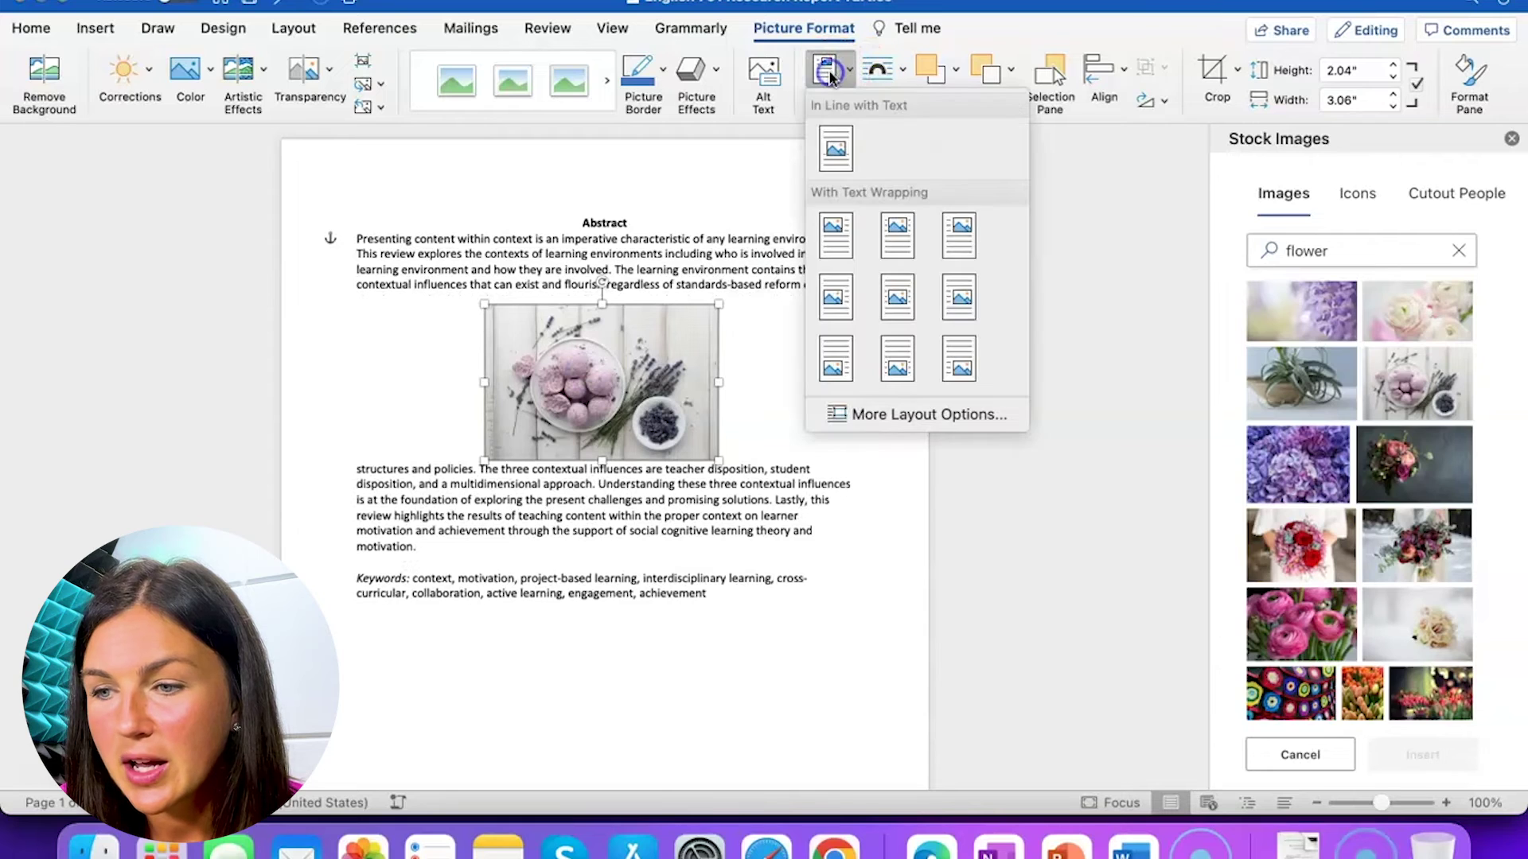
{"action": "left_click", "coordinate": [836, 306]}
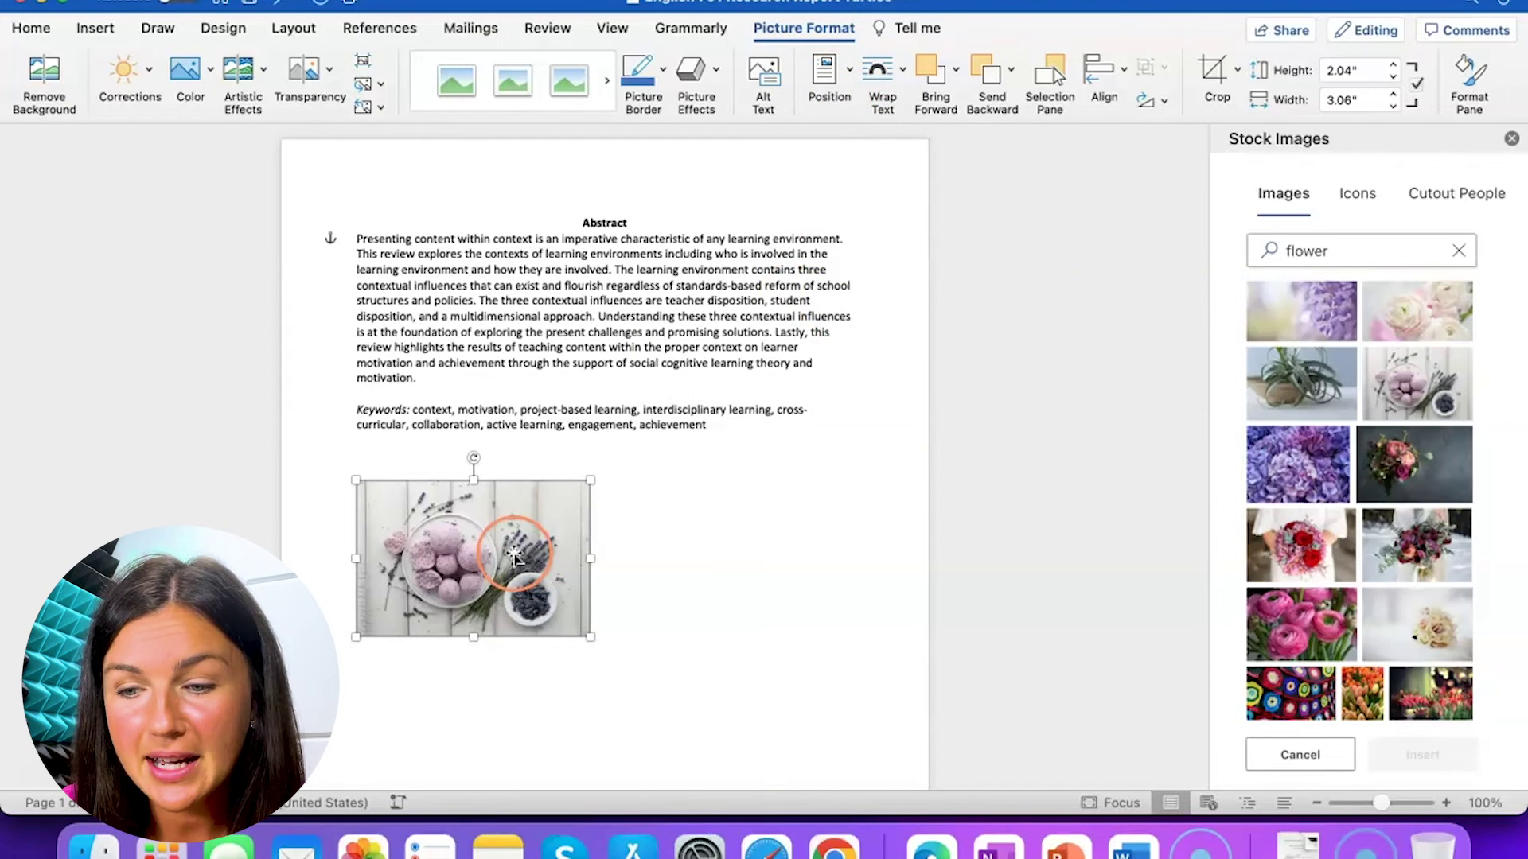
{"action": "left_click_drag", "start_coordinate": [514, 548], "coordinate": [476, 322]}
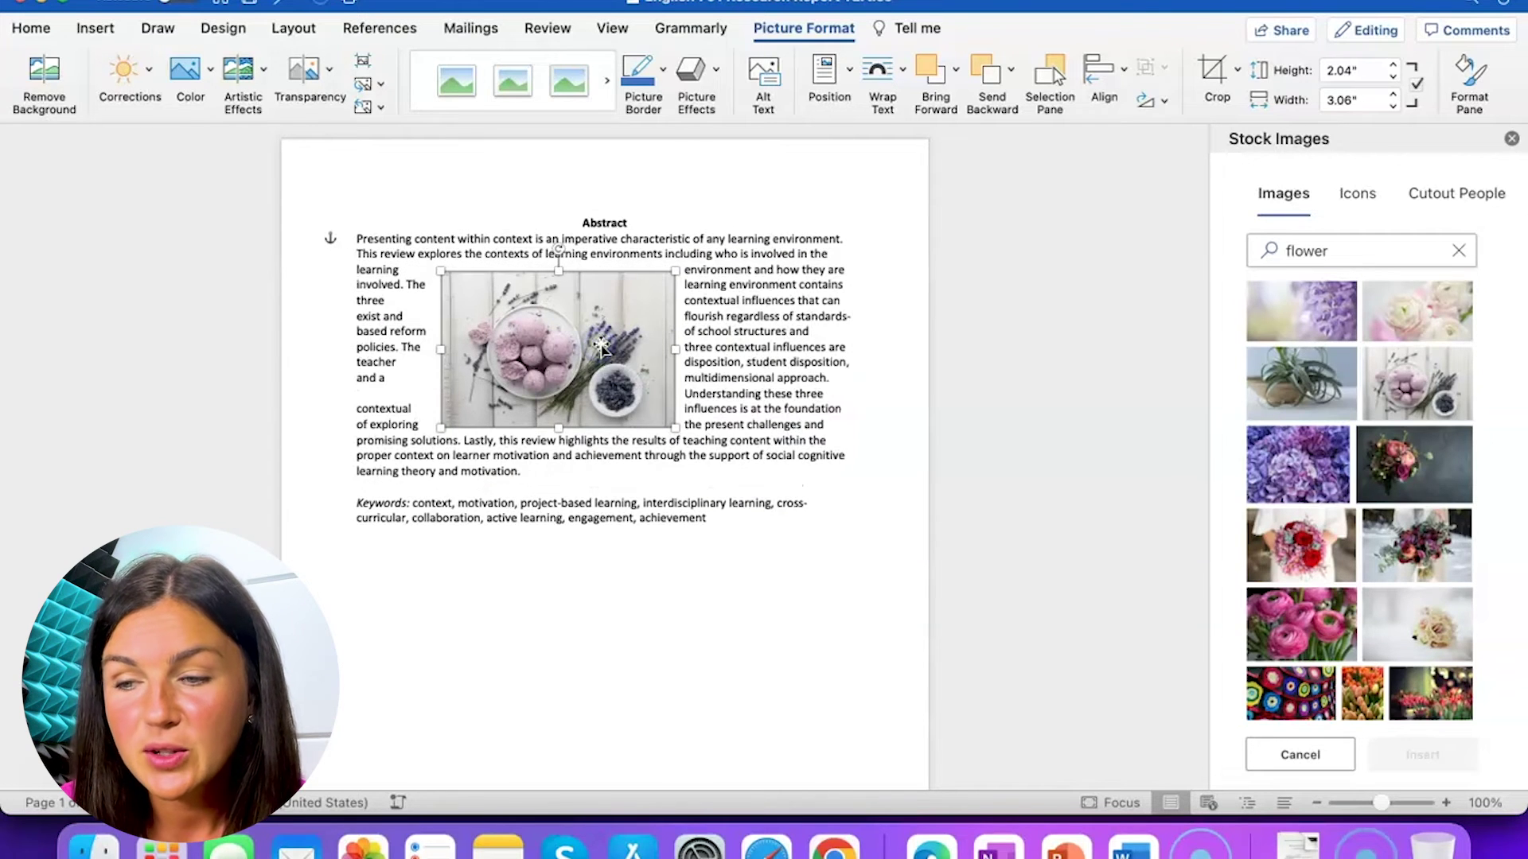
{"action": "left_click", "coordinate": [956, 174]}
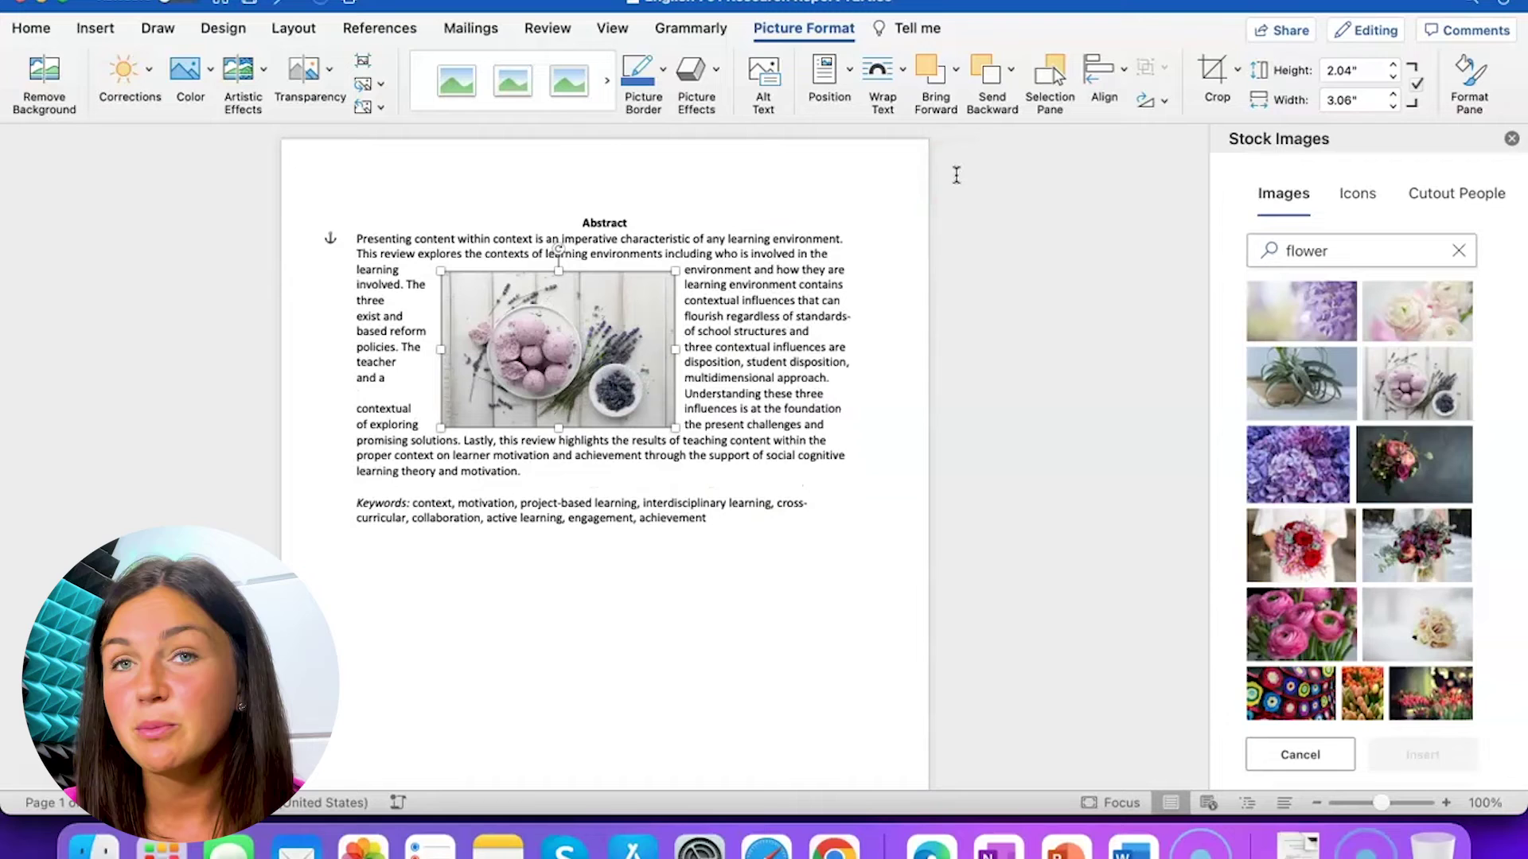
{"action": "left_click", "coordinate": [887, 126]}
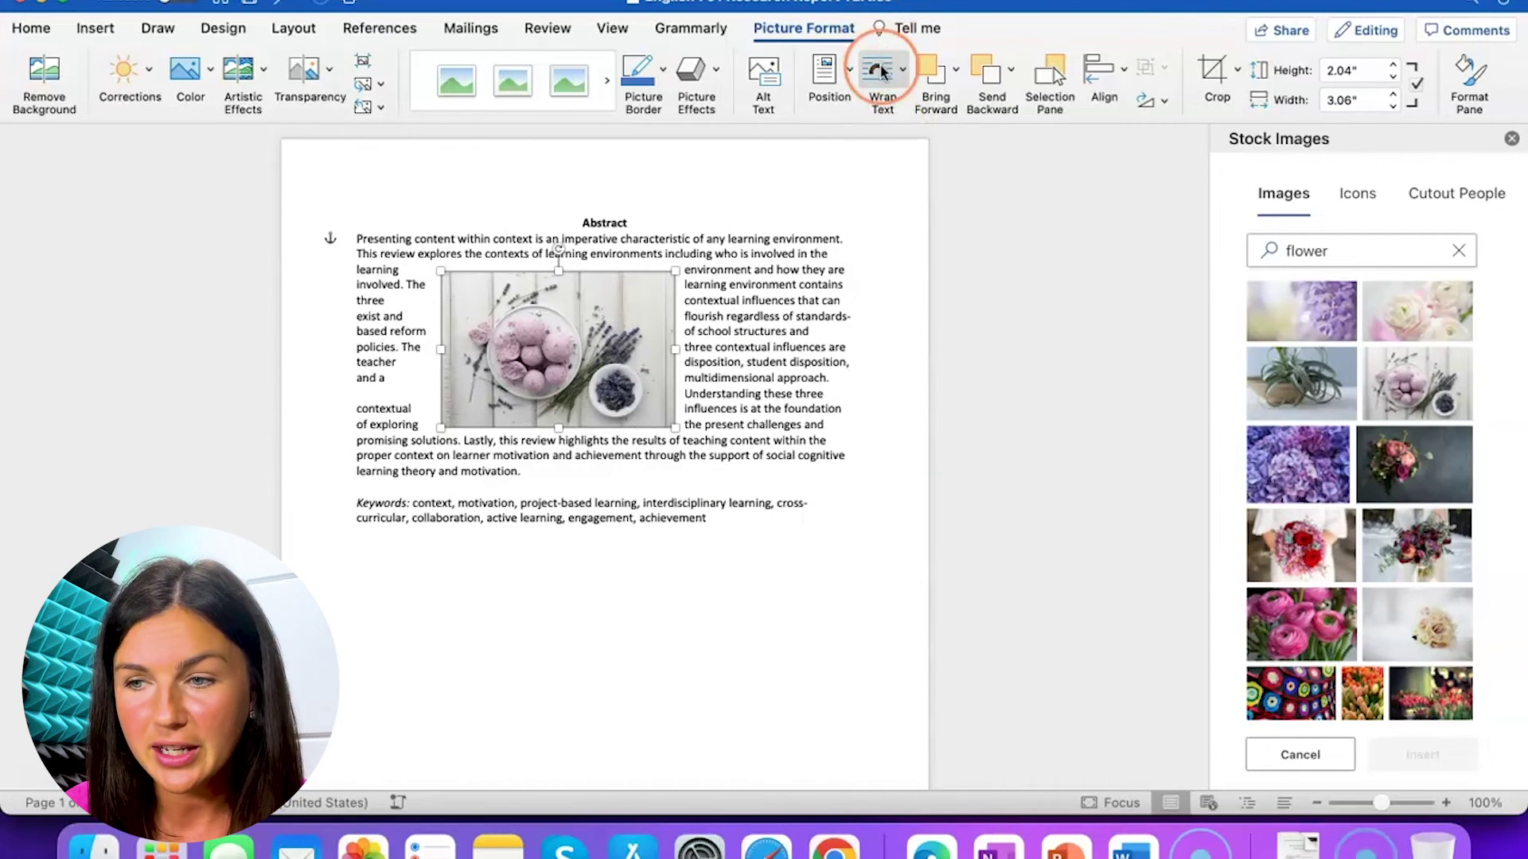
{"action": "left_click", "coordinate": [623, 357]}
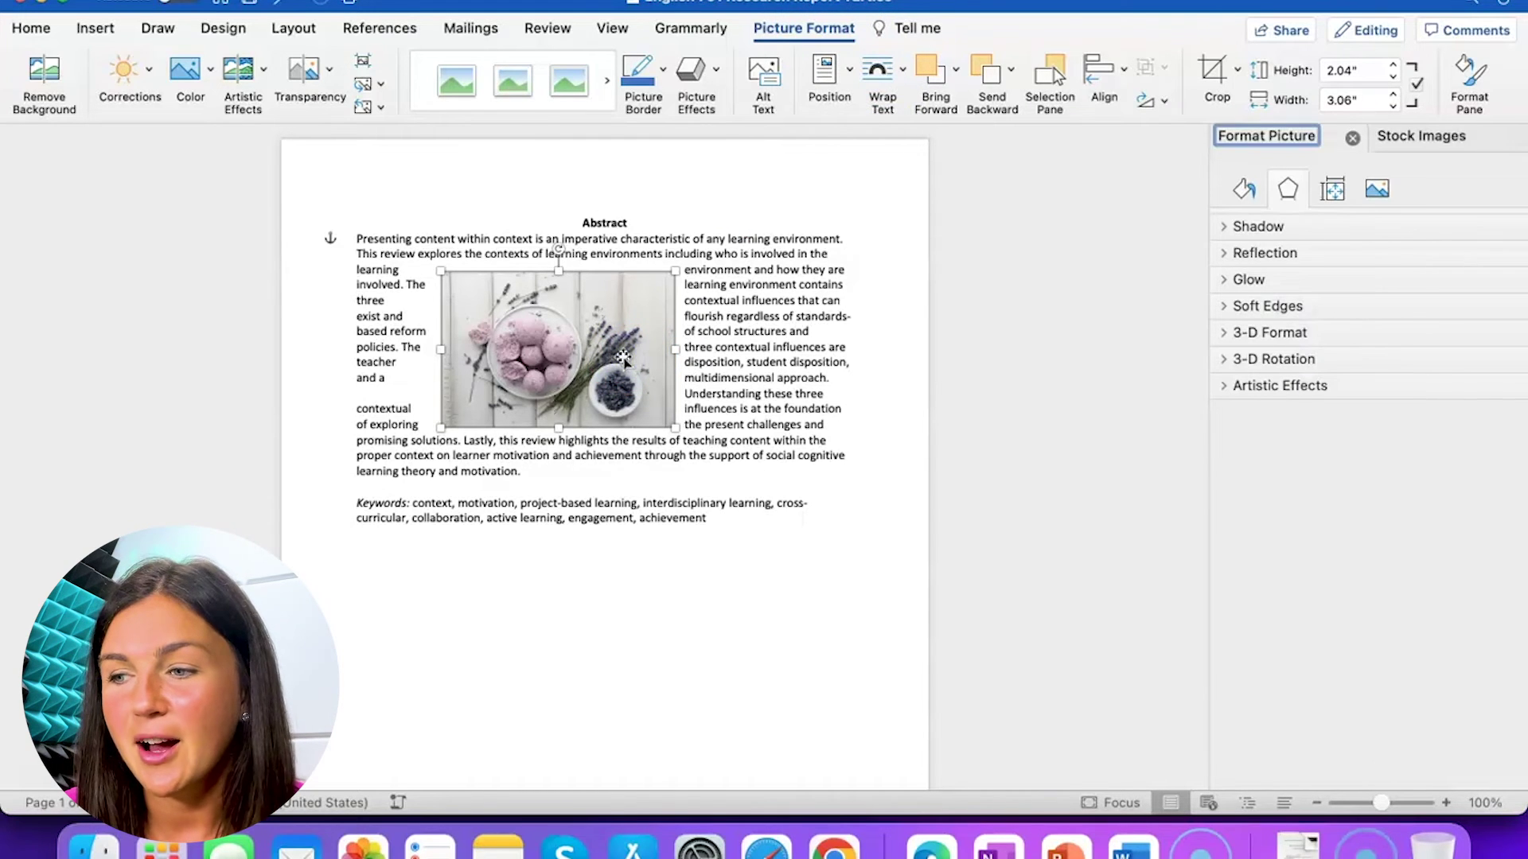
Step: Set the photo back to In Line with Text and place it partway through the abstract paragraph
{"action": "left_click", "coordinate": [1379, 242]}
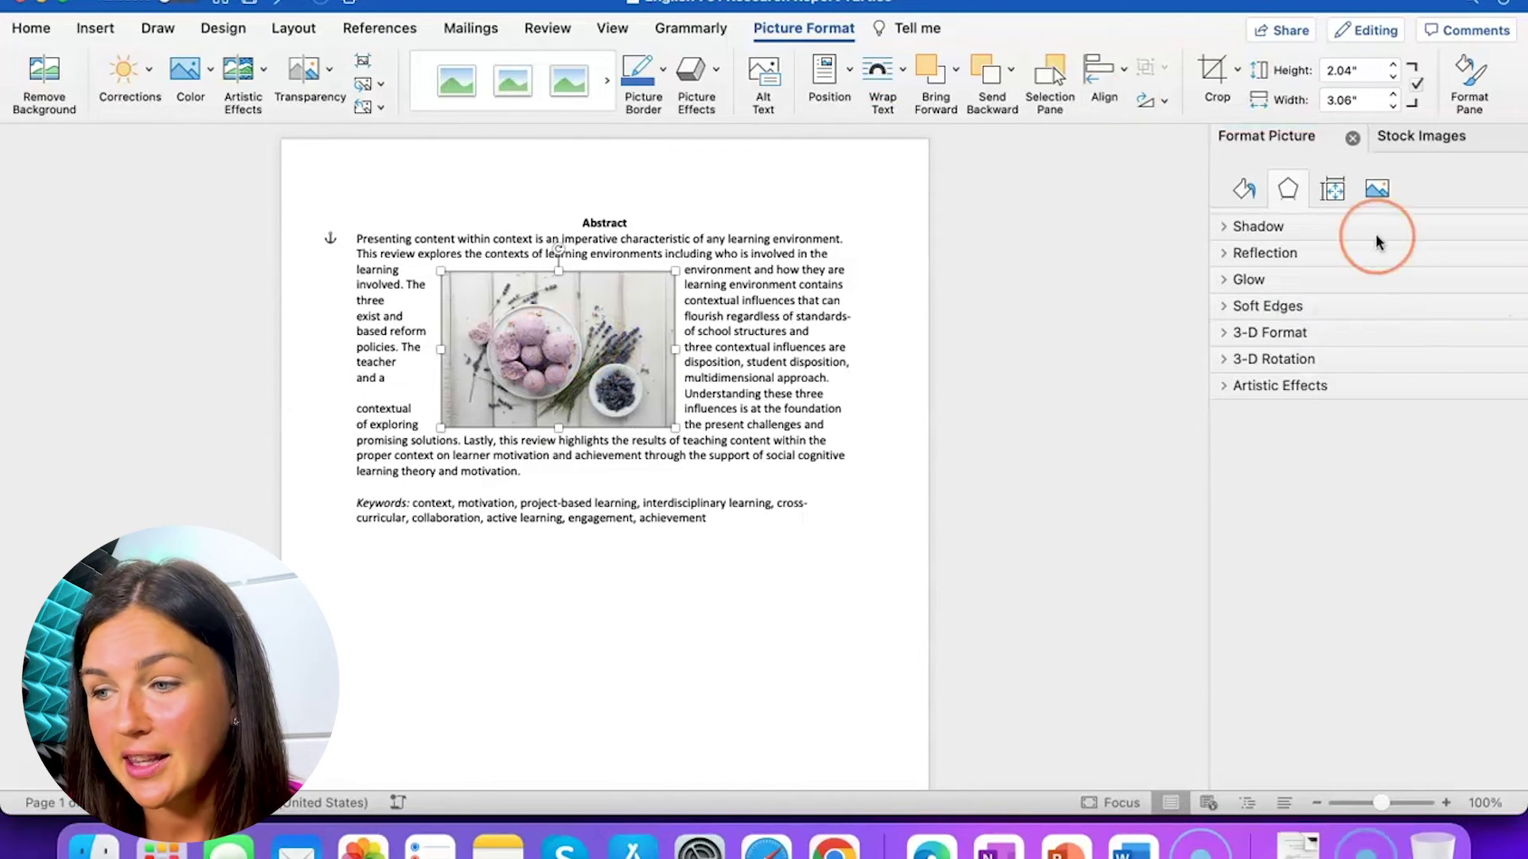
{"action": "left_click", "coordinate": [834, 82]}
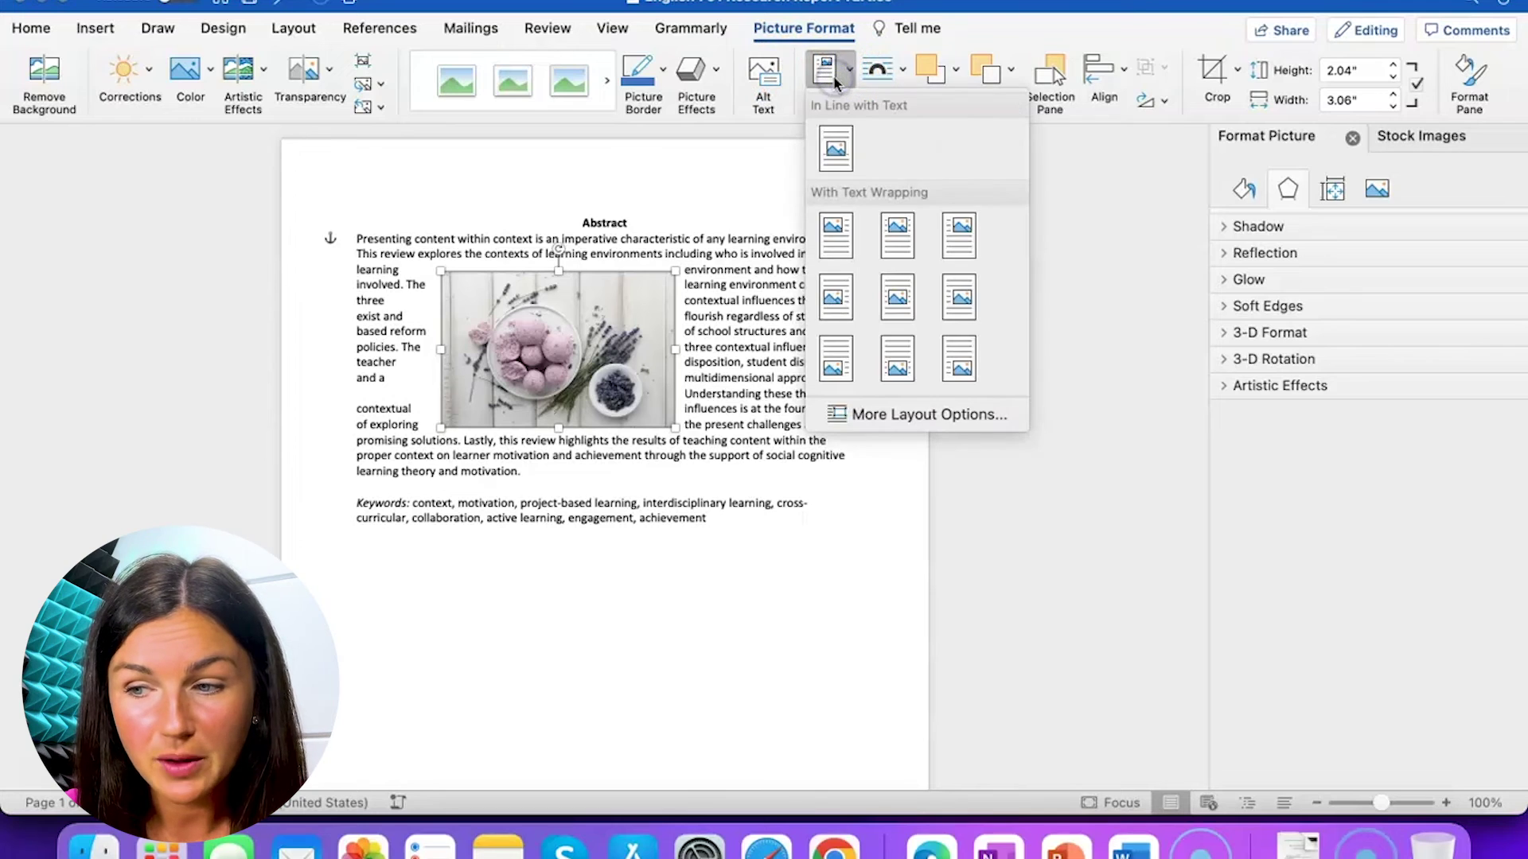
{"action": "left_click", "coordinate": [838, 142]}
{"action": "left_click_drag", "start_coordinate": [496, 370], "coordinate": [507, 477]}
{"action": "left_click_drag", "start_coordinate": [549, 410], "coordinate": [593, 414]}
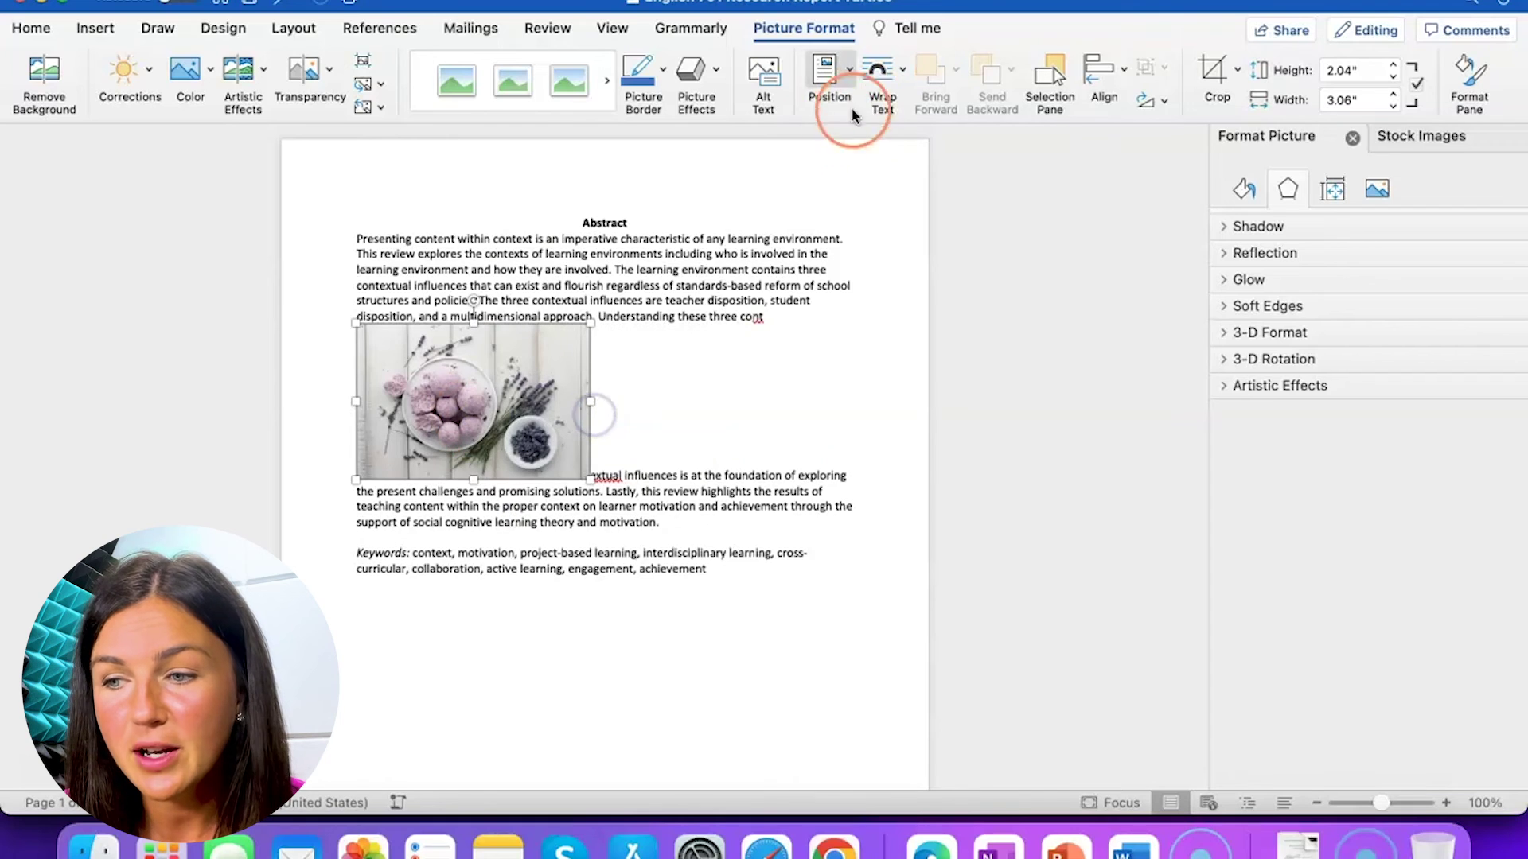
{"action": "left_click", "coordinate": [879, 80]}
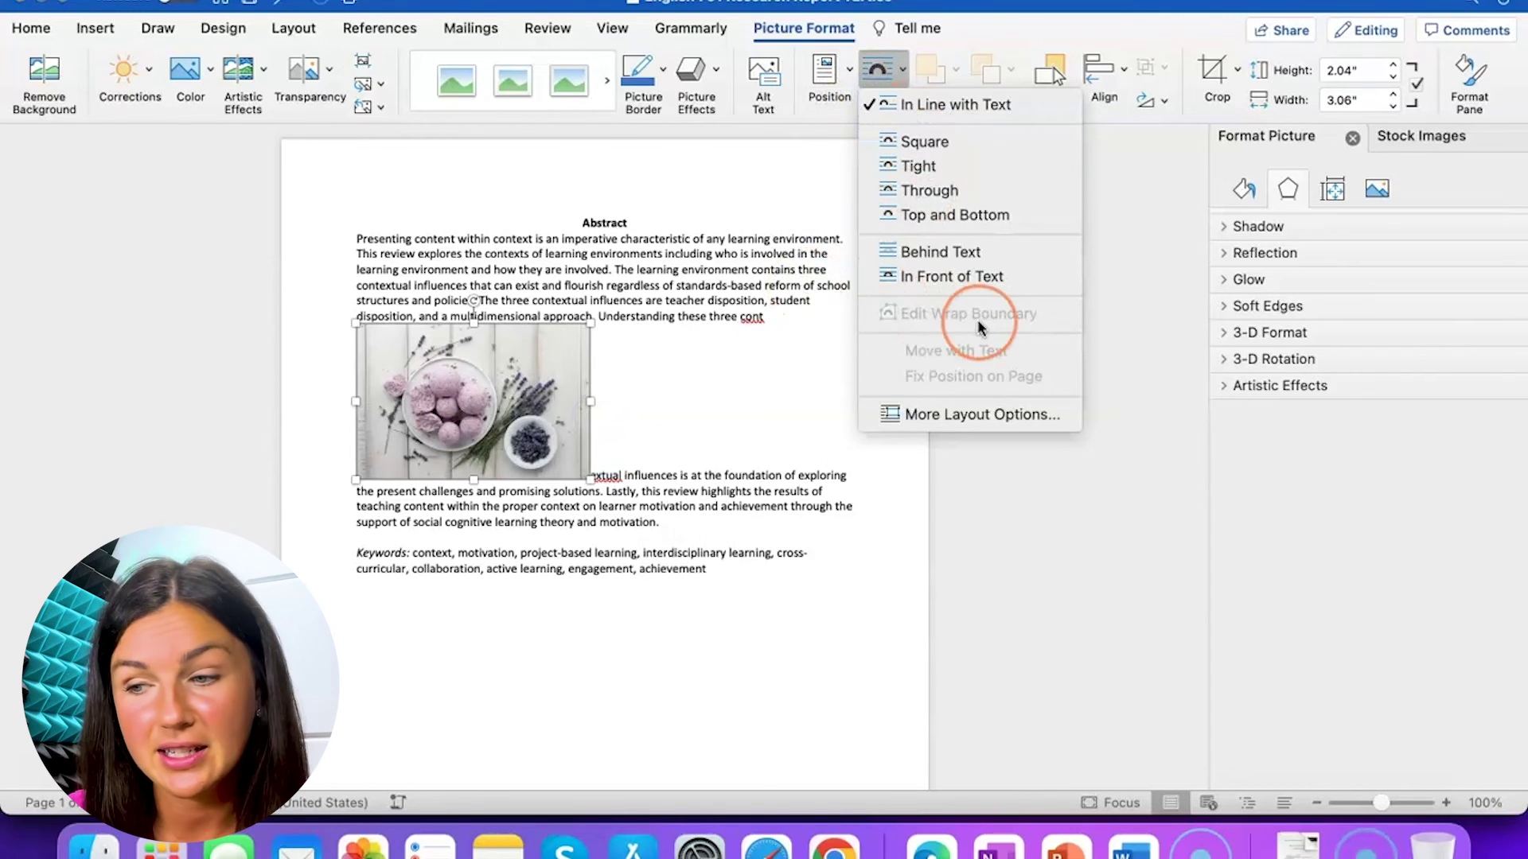
{"action": "left_click", "coordinate": [672, 416]}
{"action": "left_click", "coordinate": [686, 366]}
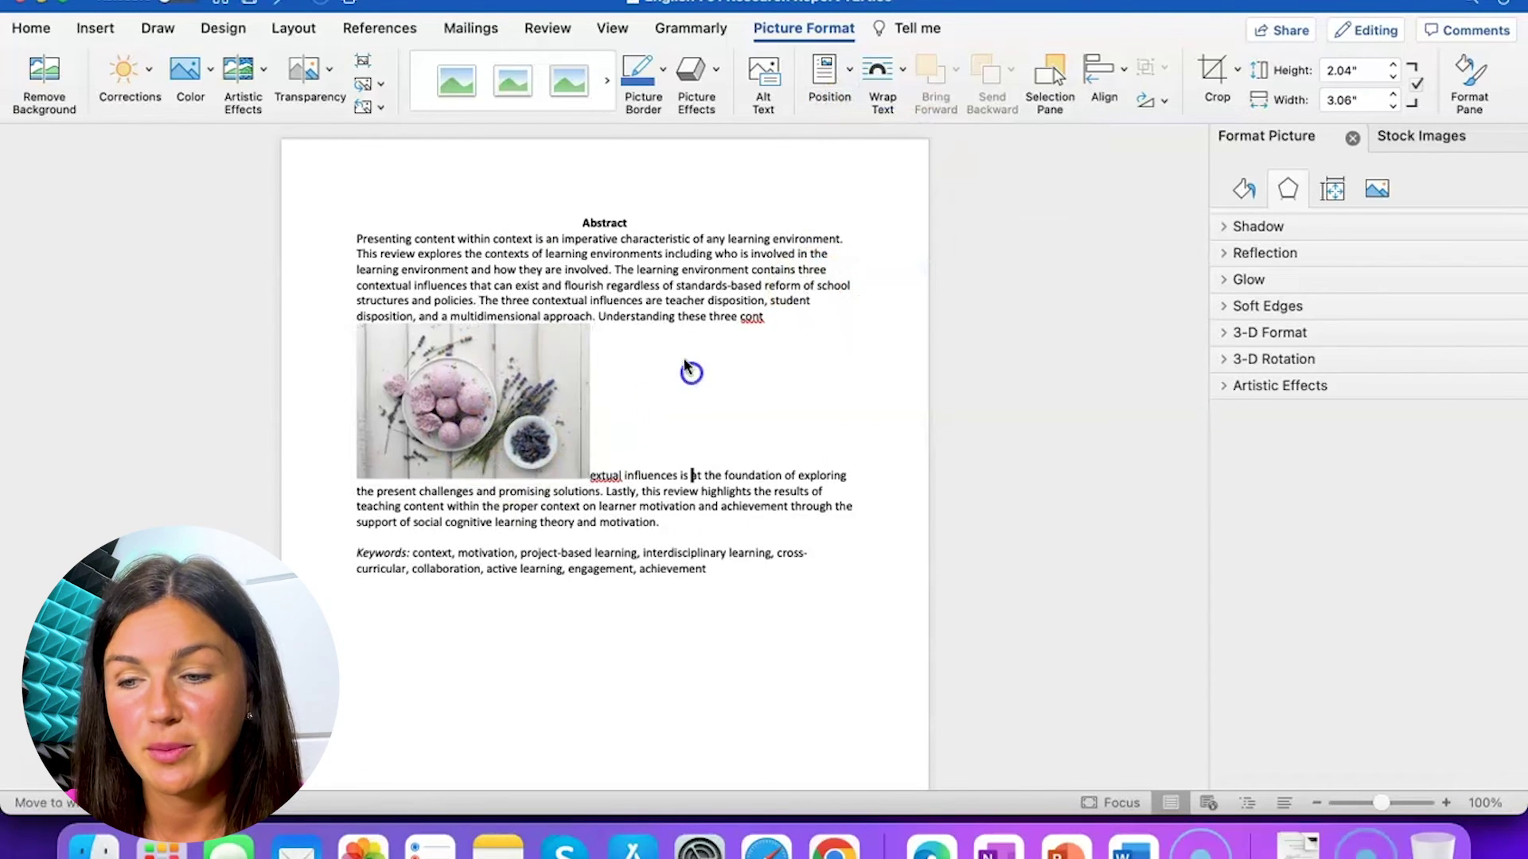